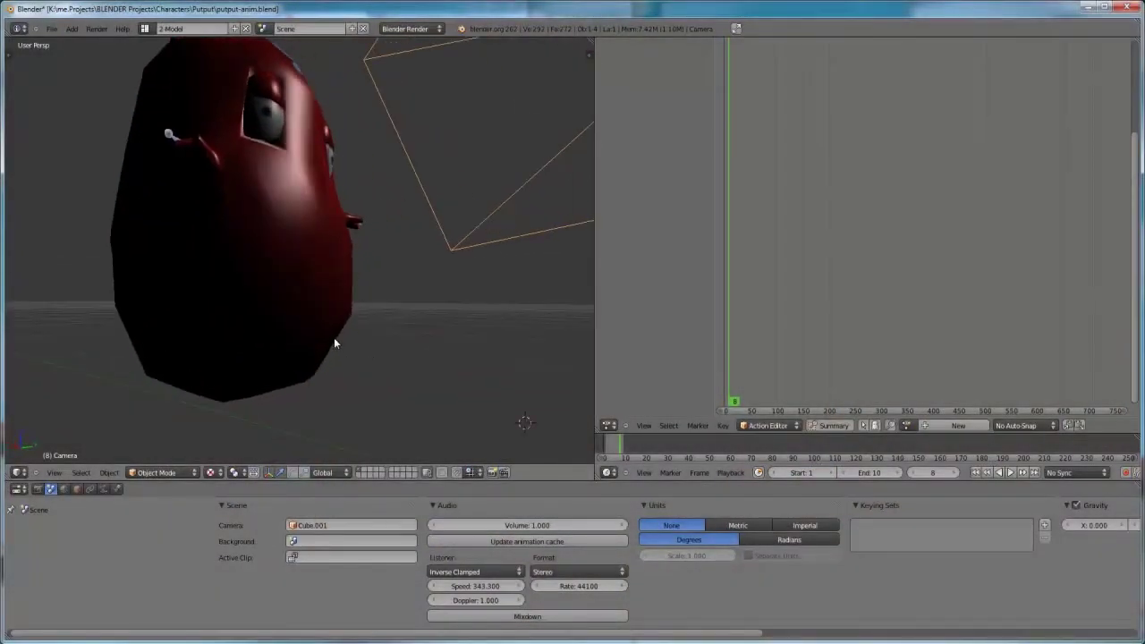
middle_click_drag(302, 328, 220, 338)
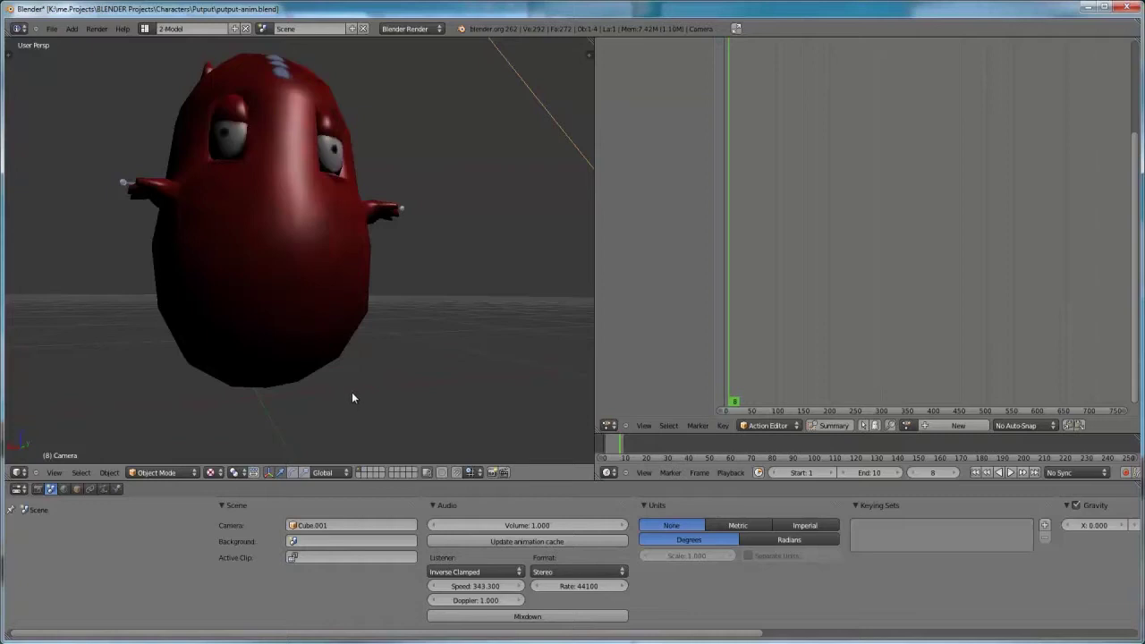
middle_click_drag(352, 398, 237, 331)
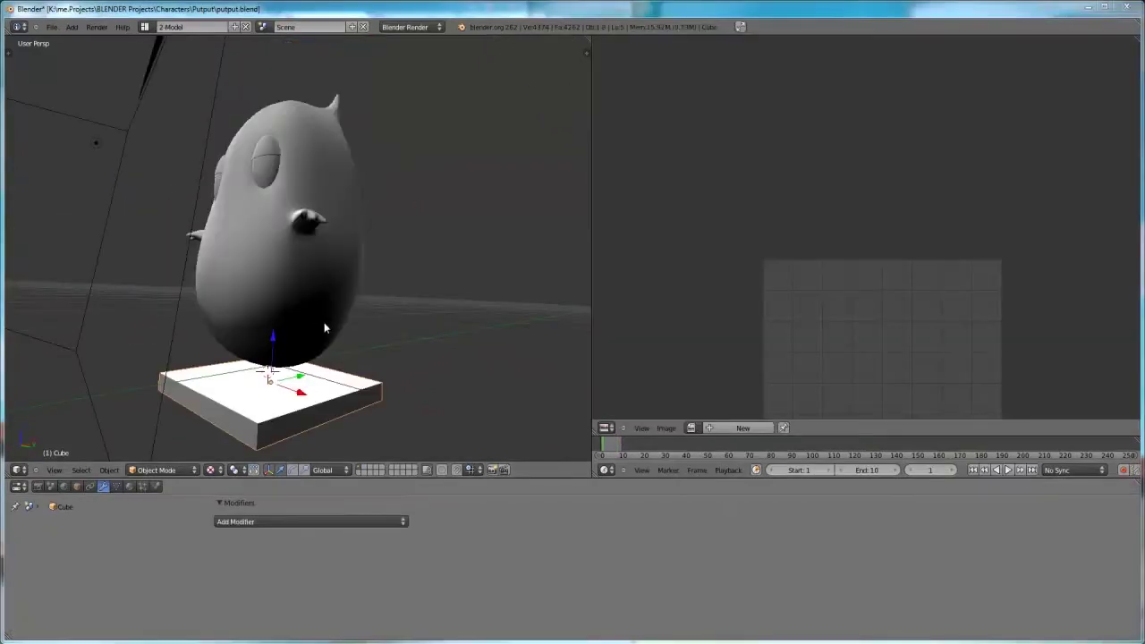
Remove the Multires modifier from the Putput character mesh and inspect its low-poly base geometry in Edit Mode.
mouse_move(316, 331)
middle_mouse_down()
mouse_move(366, 314)
mouse_move(468, 337)
mouse_move(386, 329)
mouse_move(270, 342)
mouse_move(216, 326)
mouse_move(303, 318)
middle_mouse_up()
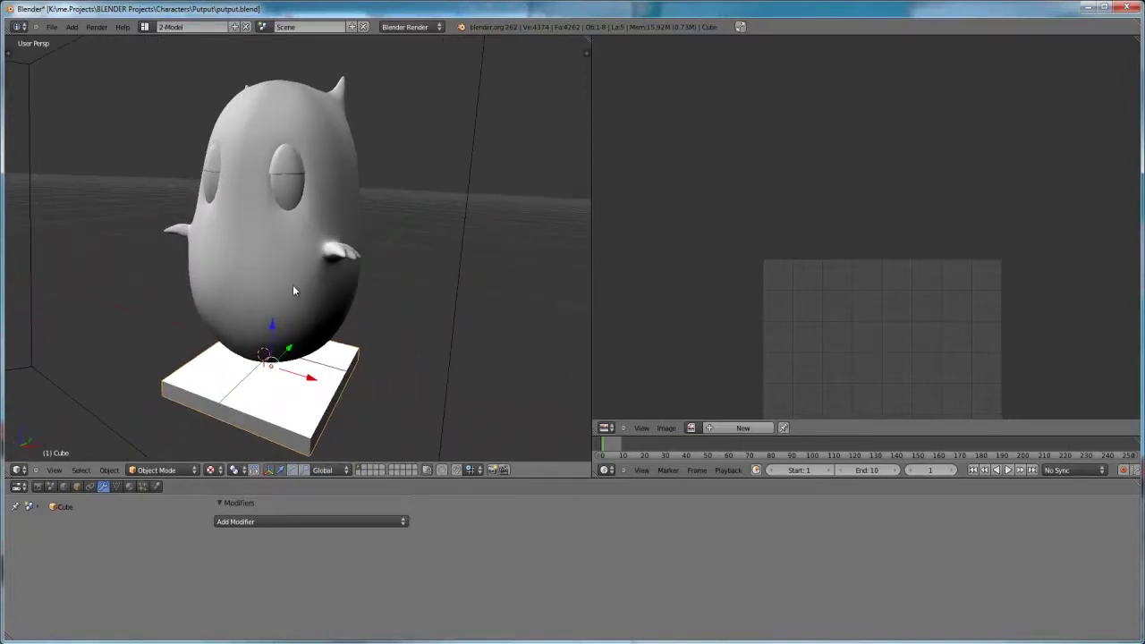
middle_click_drag(303, 289, 351, 278)
right_click(314, 275)
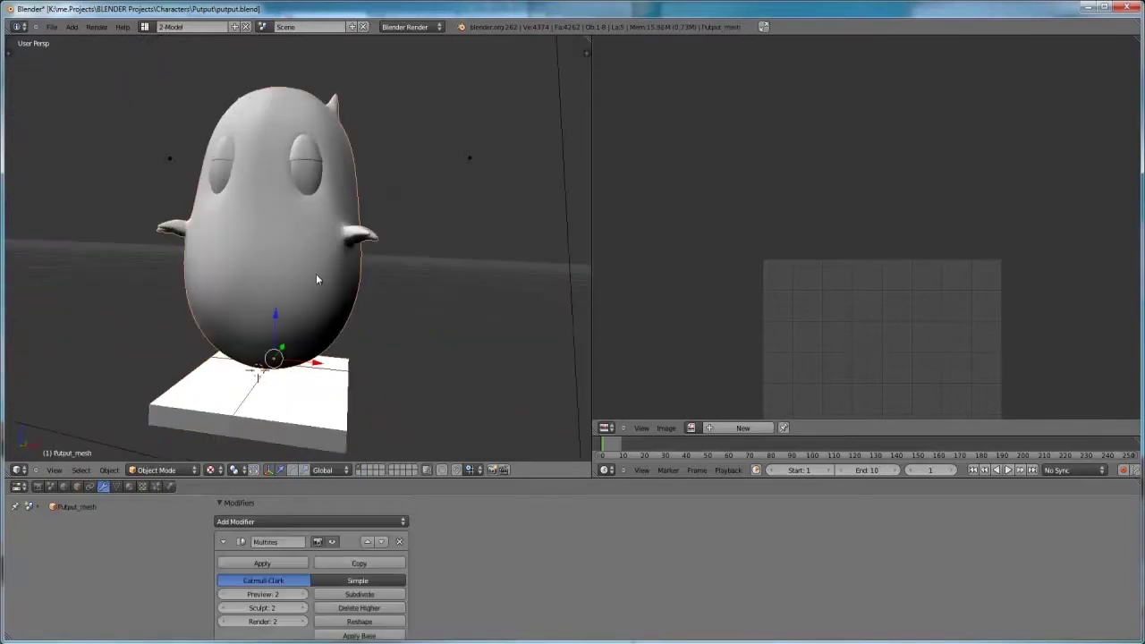
left_click(399, 542)
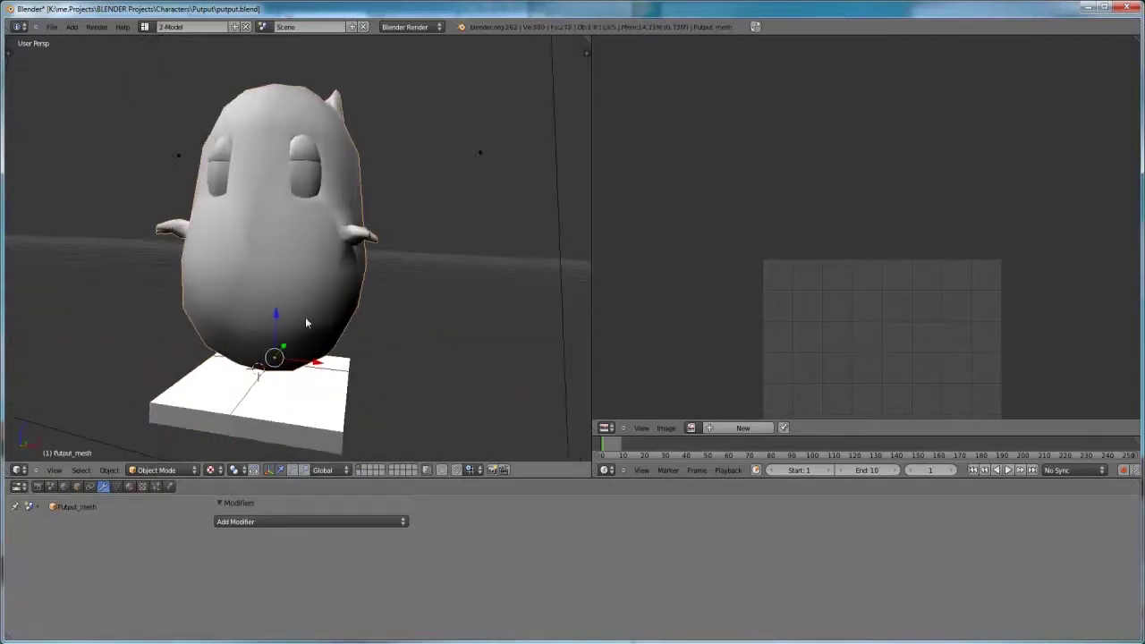
middle_click_drag(305, 322, 283, 310)
key("Tab")
middle_click_drag(302, 250, 375, 144)
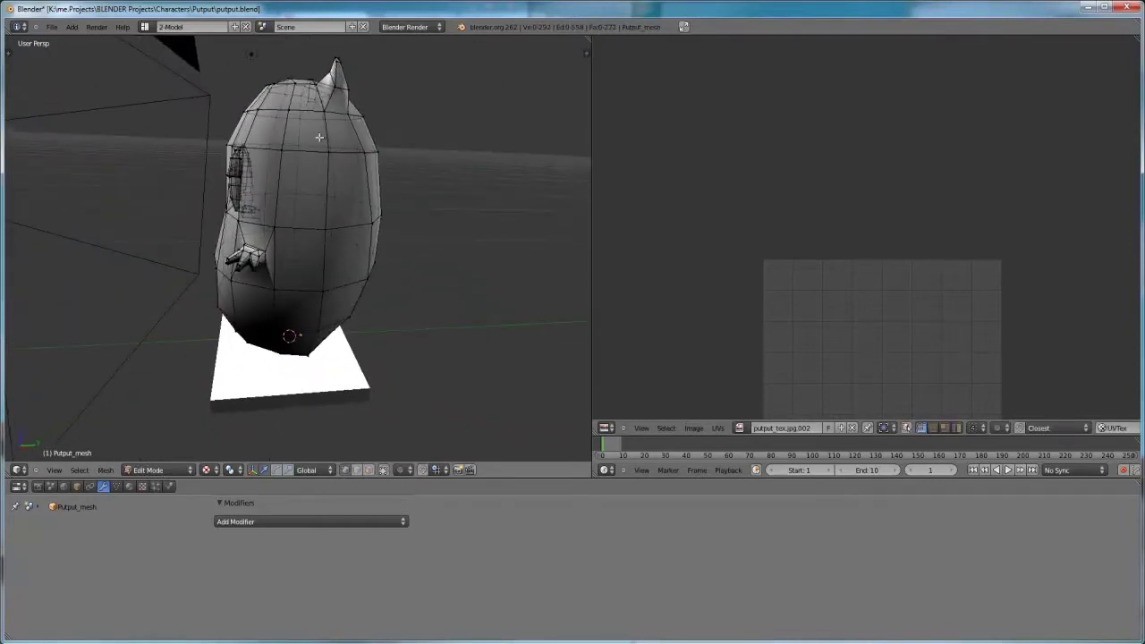
middle_click_drag(308, 281, 345, 273)
key("Tab")
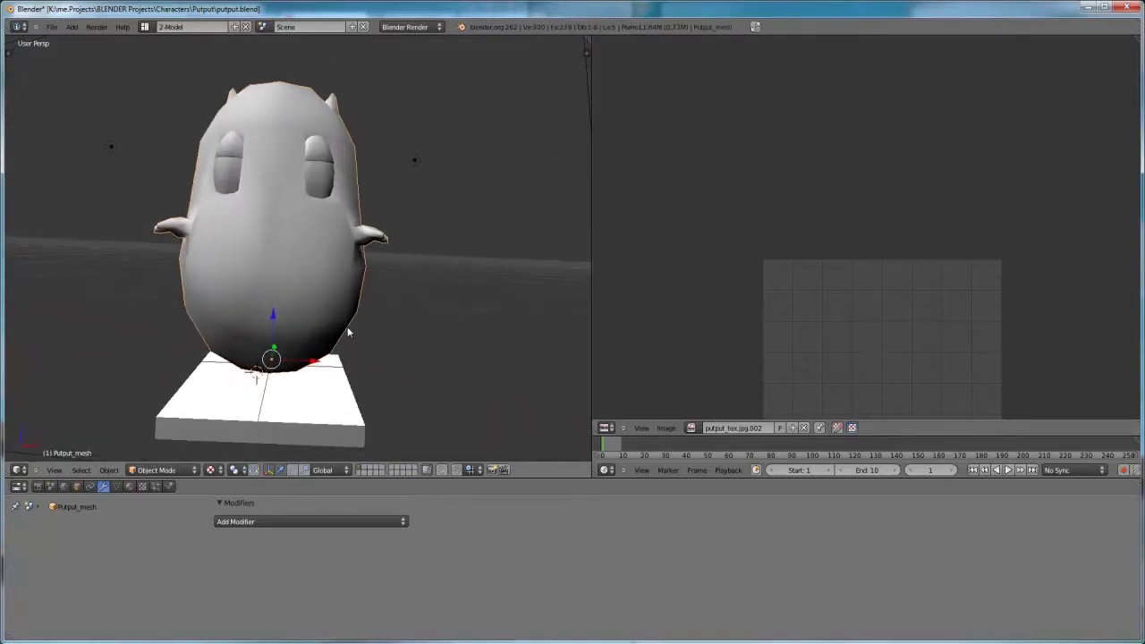
Add a Multiresolution modifier to the character mesh and subdivide it twice with Catmull-Clark.
middle_click_drag(344, 327, 375, 339)
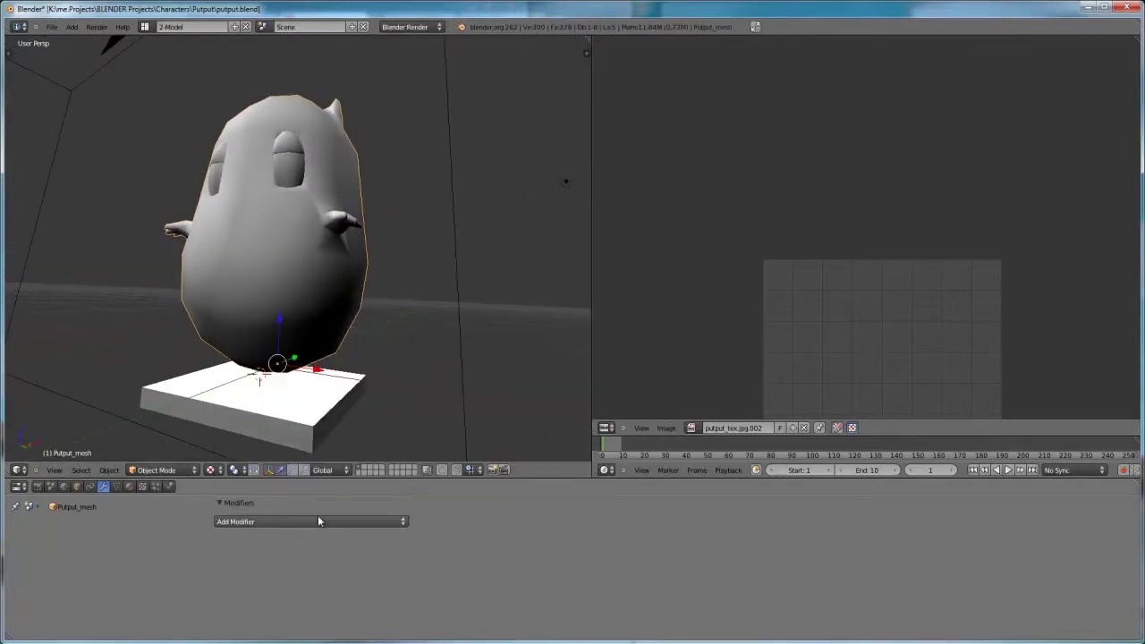
left_click(395, 521)
left_click(344, 455)
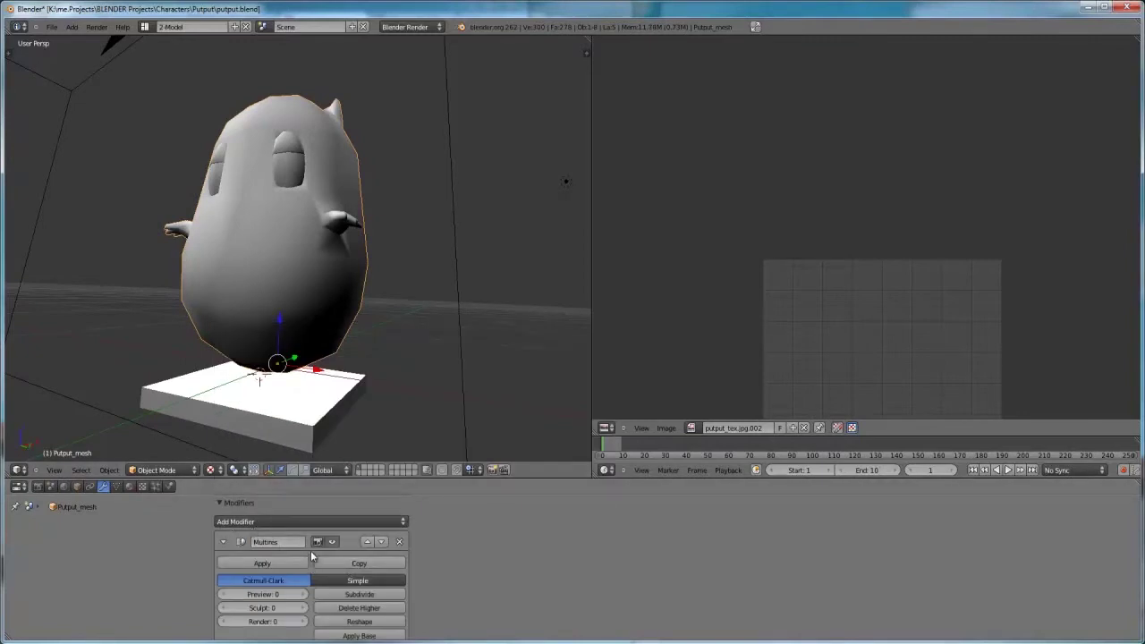
left_click(346, 595)
left_click(346, 595)
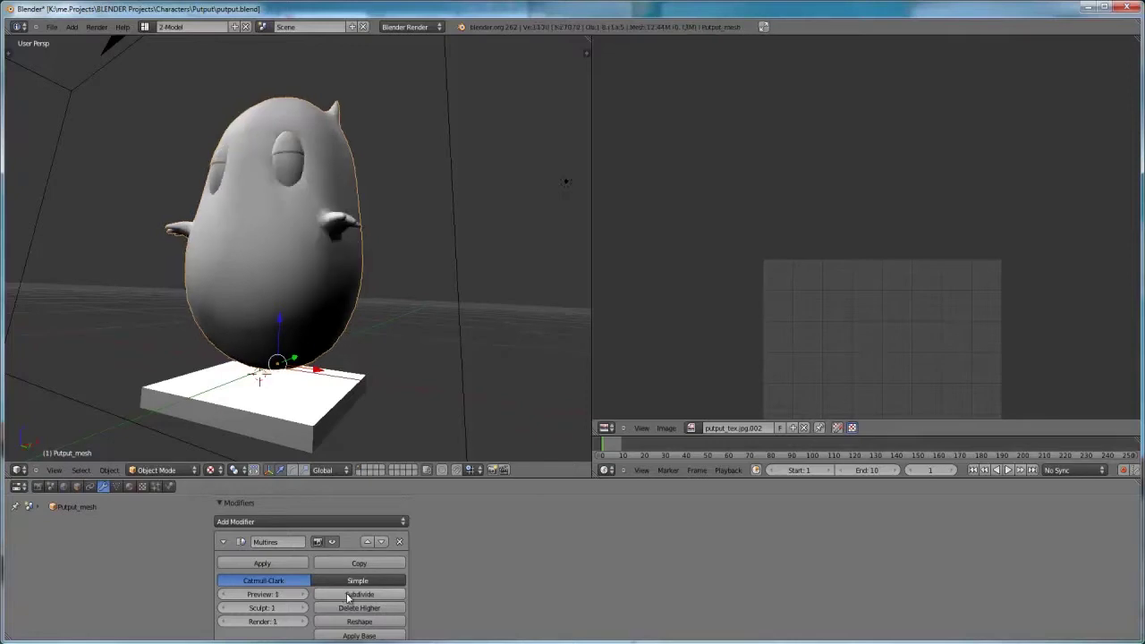
Scale down the top face of the cube base in Edit Mode so that its sides slope inward.
right_click(338, 395)
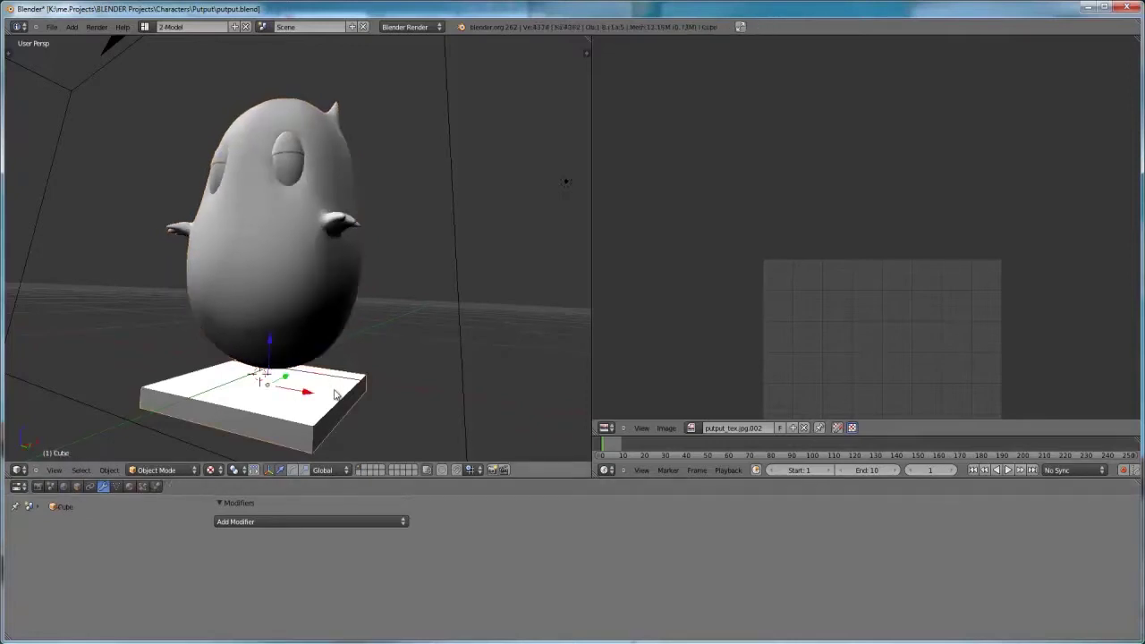
mouse_move(300, 405)
middle_mouse_down()
mouse_move(339, 360)
mouse_move(367, 375)
mouse_move(300, 402)
middle_mouse_up()
key("Tab")
right_click(355, 383)
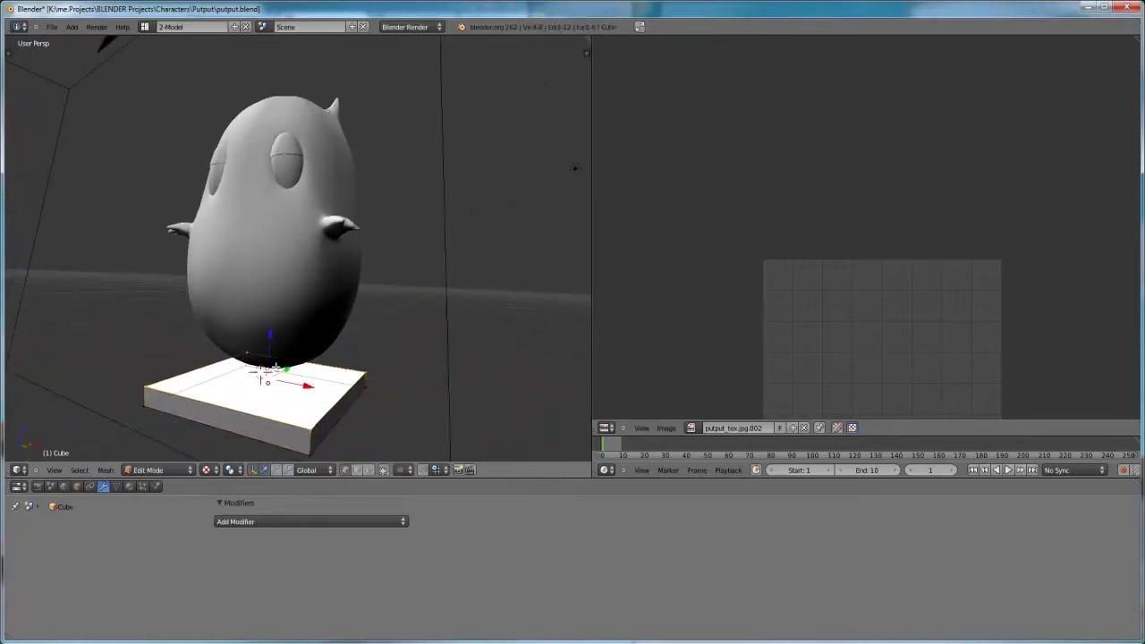
key("s")
left_click(320, 372)
middle_click_drag(313, 367, 271, 356)
key("Tab")
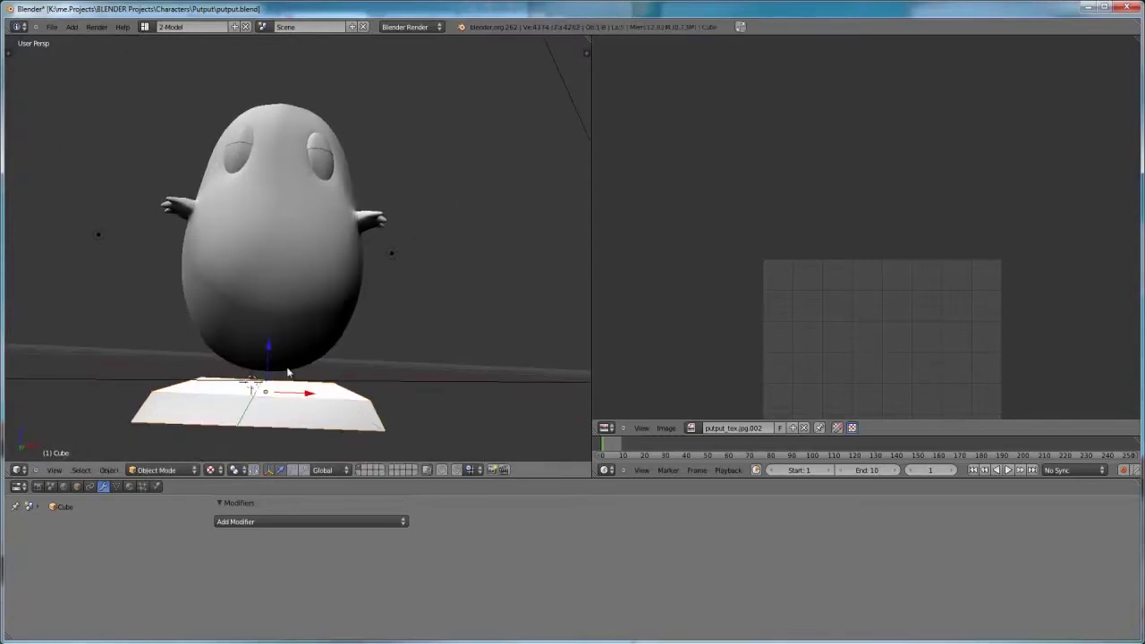
Raise the tapered base along the Z axis until it overlaps the underside of the character.
key("g")
key("z")
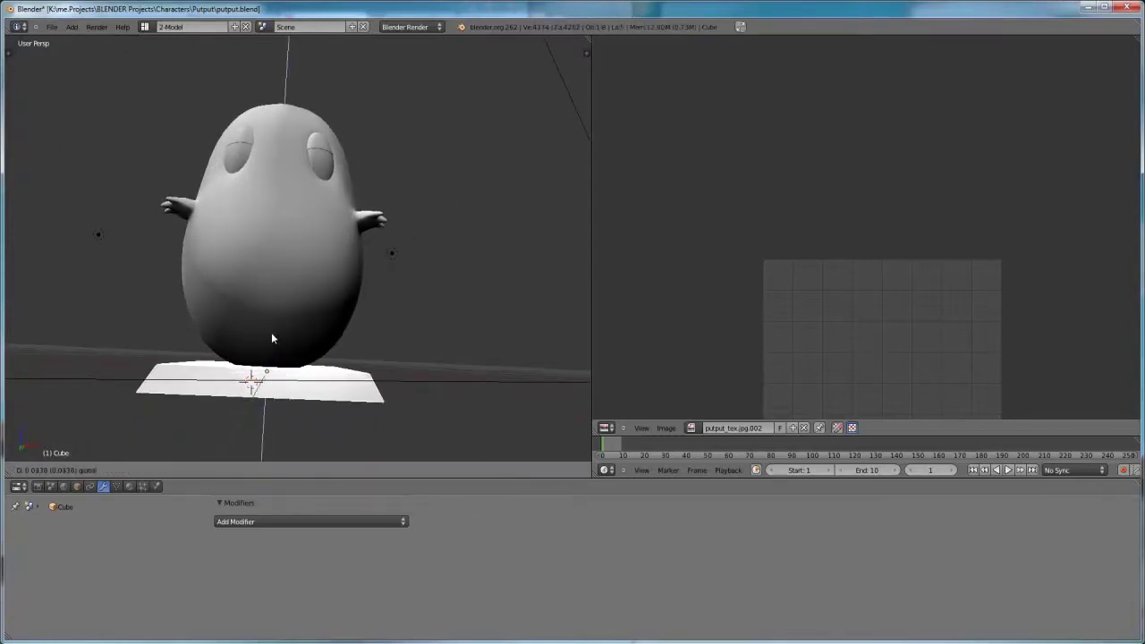
left_click(272, 337)
middle_click_drag(272, 337, 298, 359)
Add a Boolean modifier to the base with the Union operation and Putput_mesh as its object.
right_click(313, 330)
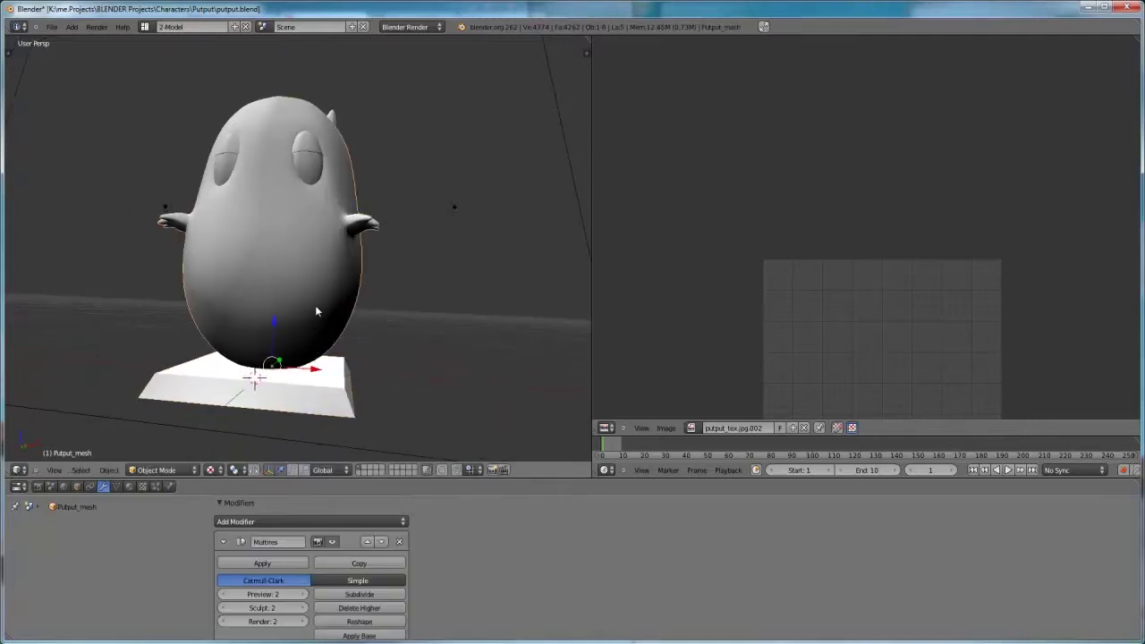
right_click(327, 410, "shift")
left_click(366, 520)
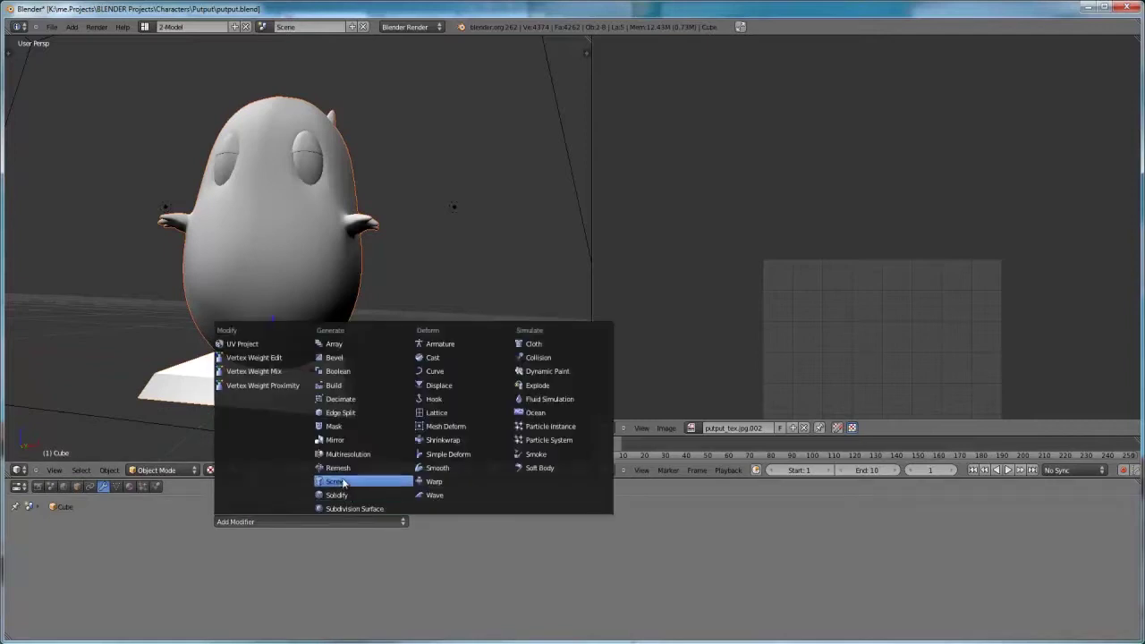
left_click(344, 371)
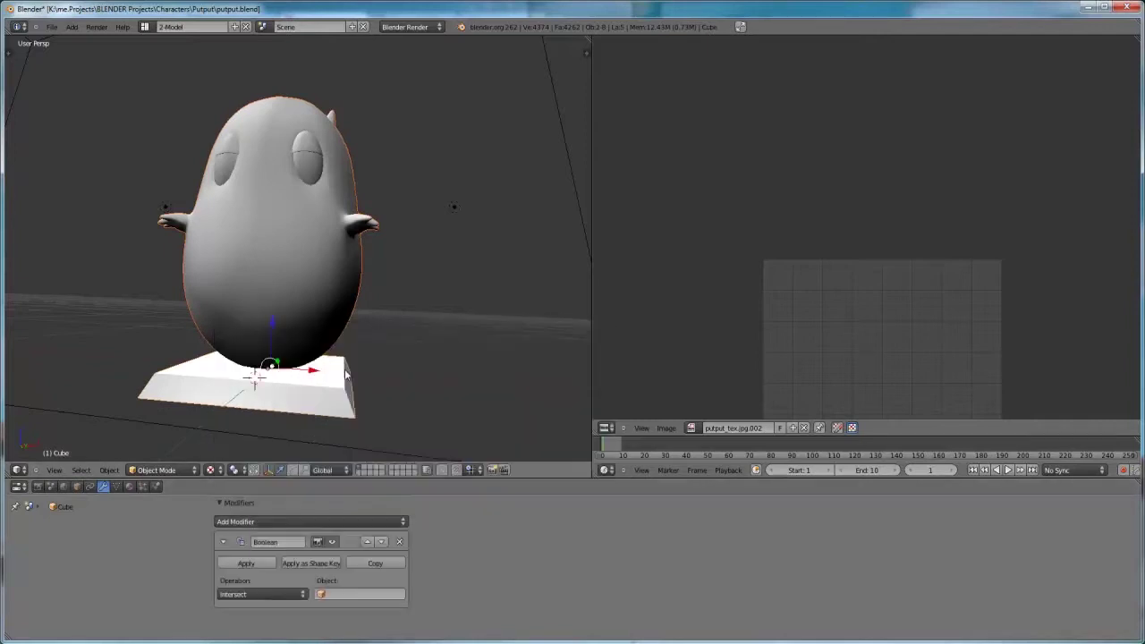
left_click(275, 594)
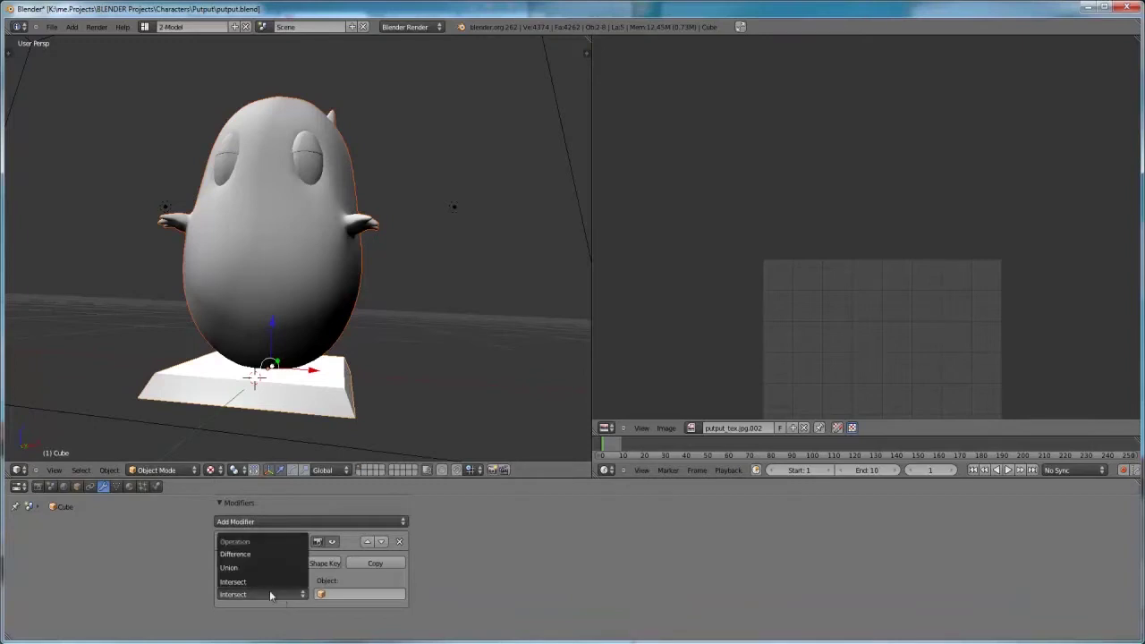
left_click(260, 567)
left_click(345, 593)
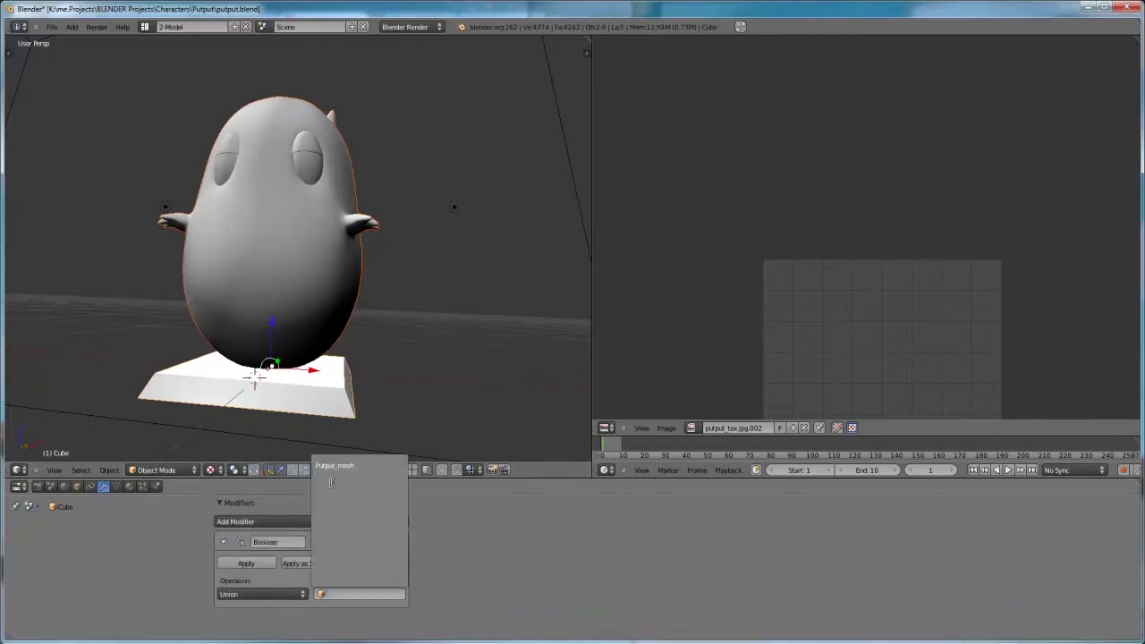
left_click(357, 467)
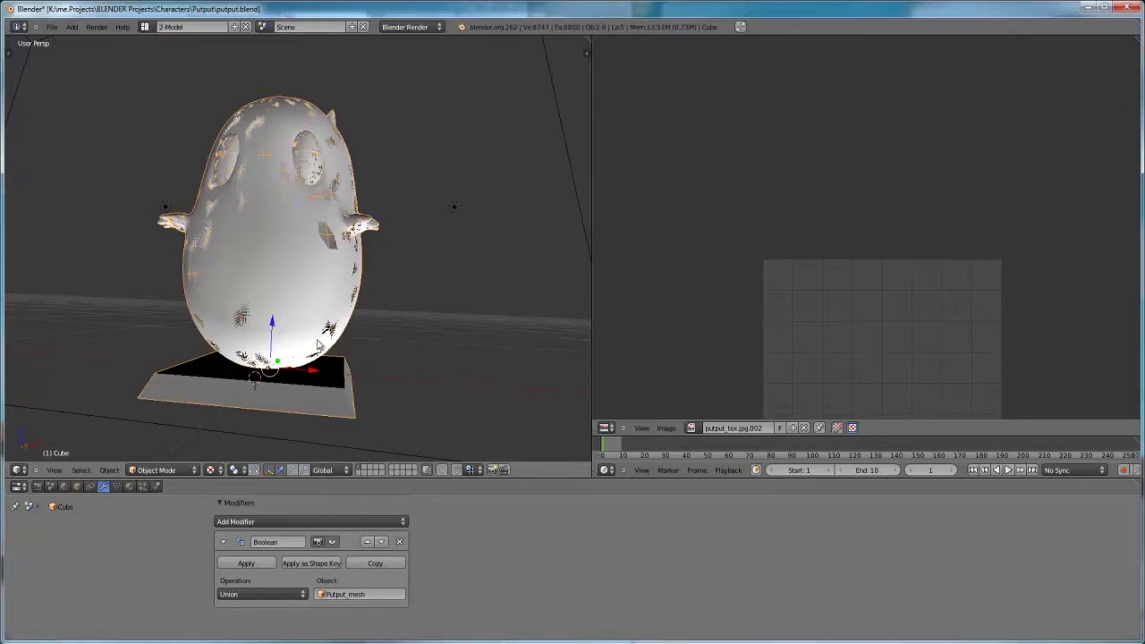
Apply the Boolean modifier to the base and check the merged geometry in Edit Mode.
mouse_move(297, 363)
middle_mouse_down()
mouse_move(279, 379)
mouse_move(278, 357)
middle_mouse_up()
key("Tab")
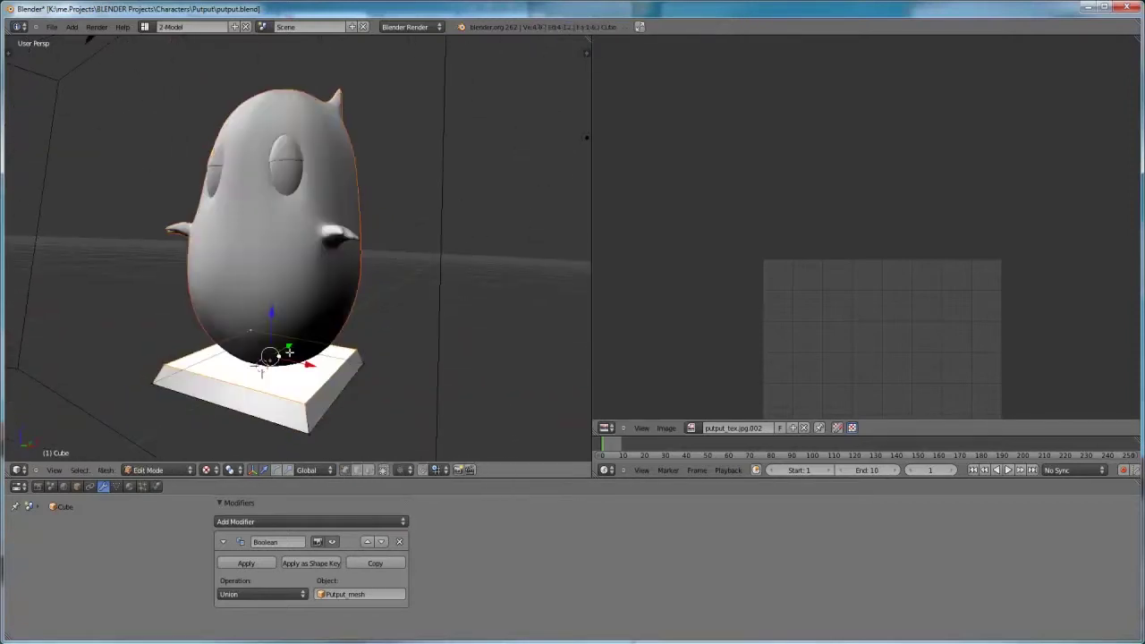
key("Tab")
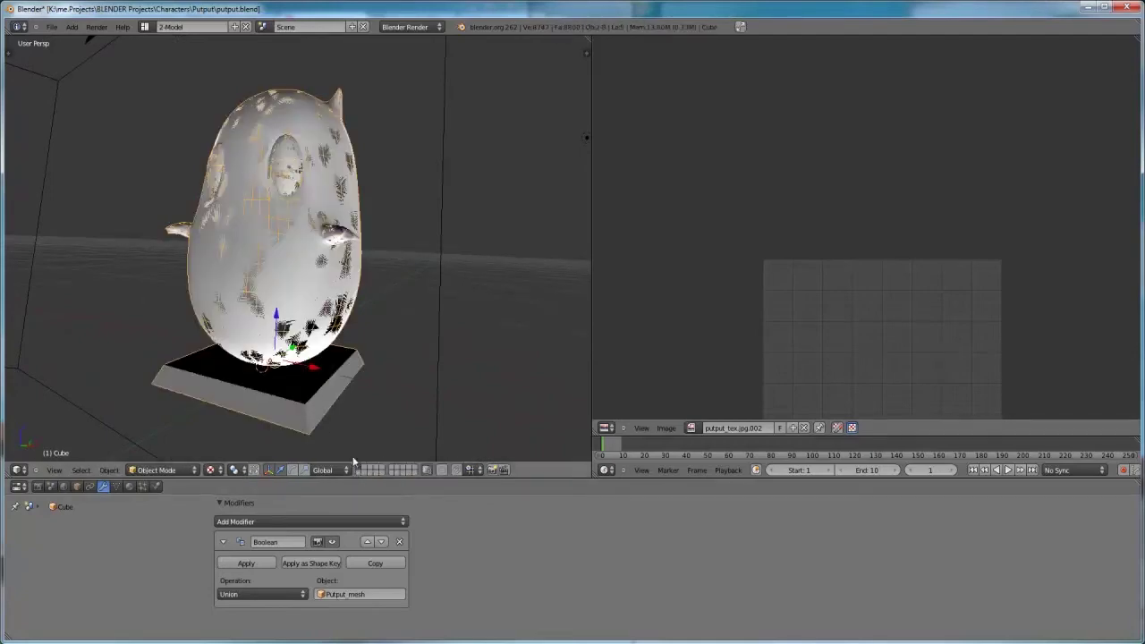
middle_click_drag(286, 363, 309, 367)
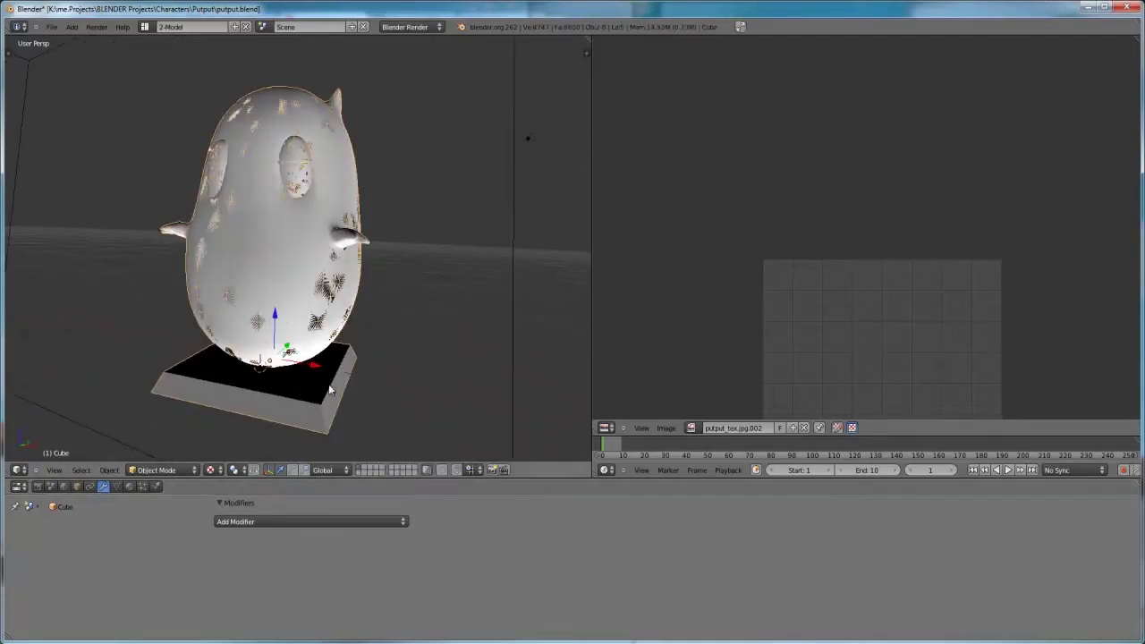
key("Tab")
middle_click_drag(295, 268, 269, 295)
key("Tab")
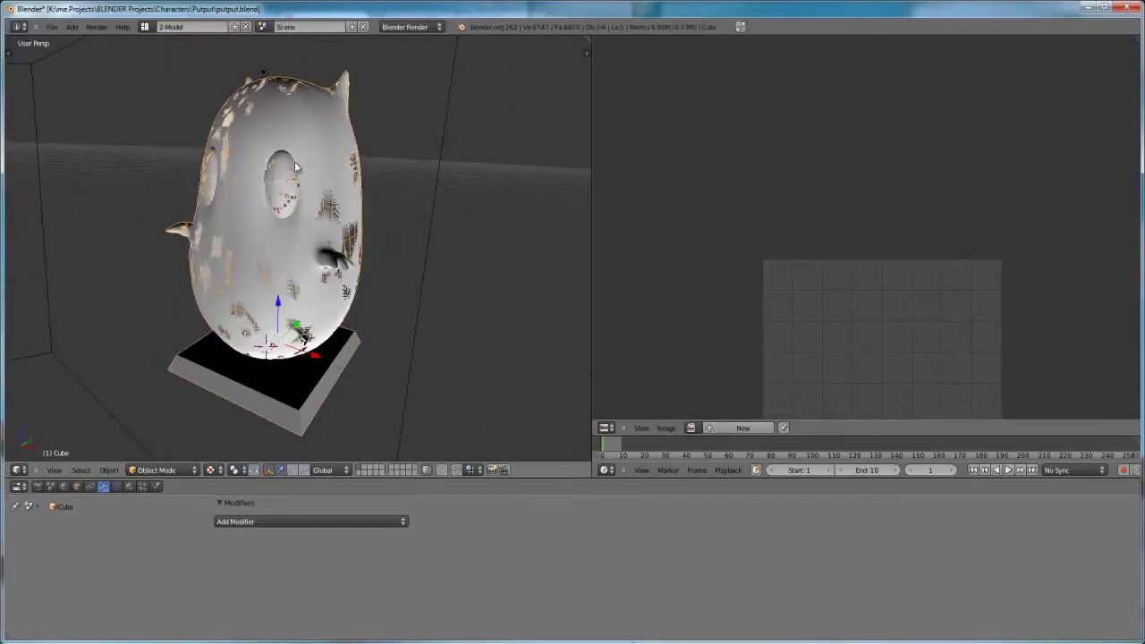
Export the merged model in STL format over the existing putput.stl, with modifiers applied.
left_click(55, 30)
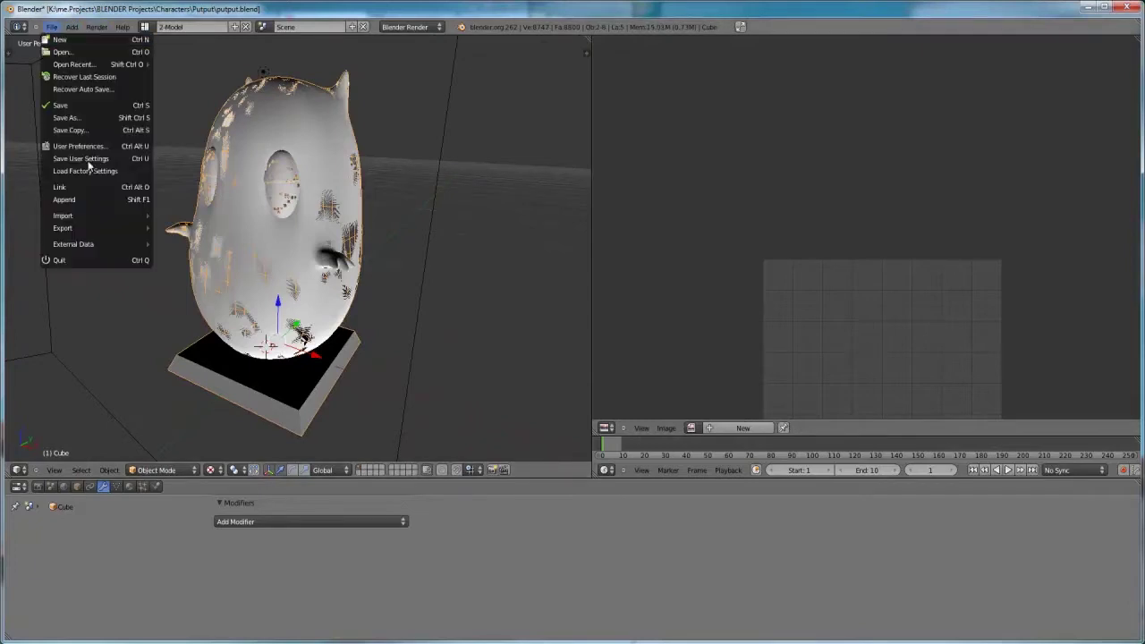
mouse_move(143, 228)
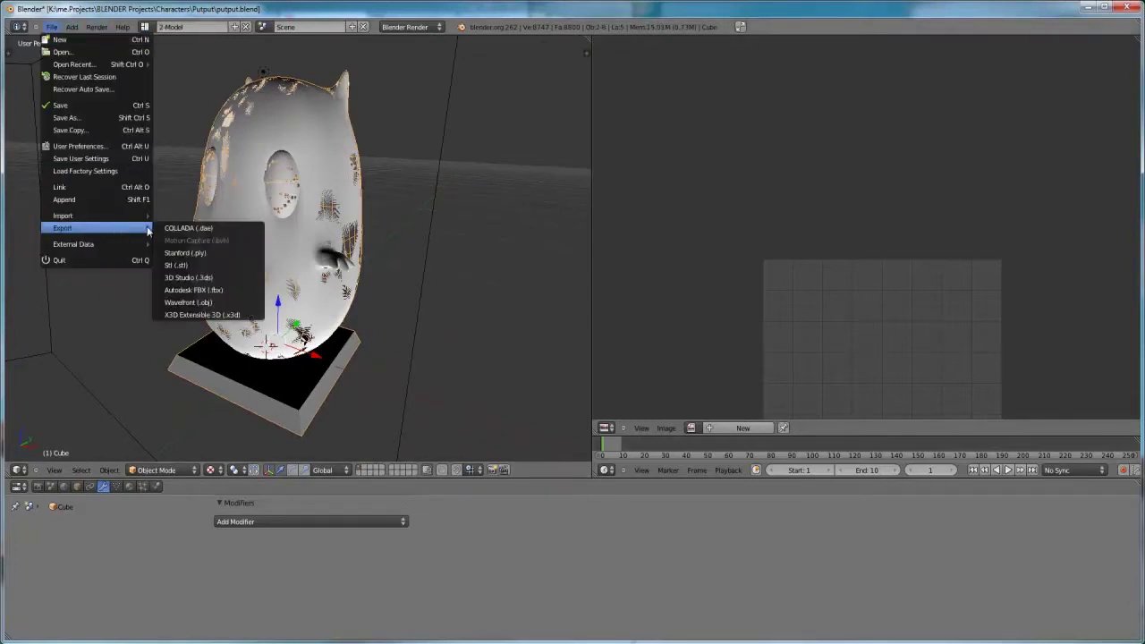
left_click(199, 268)
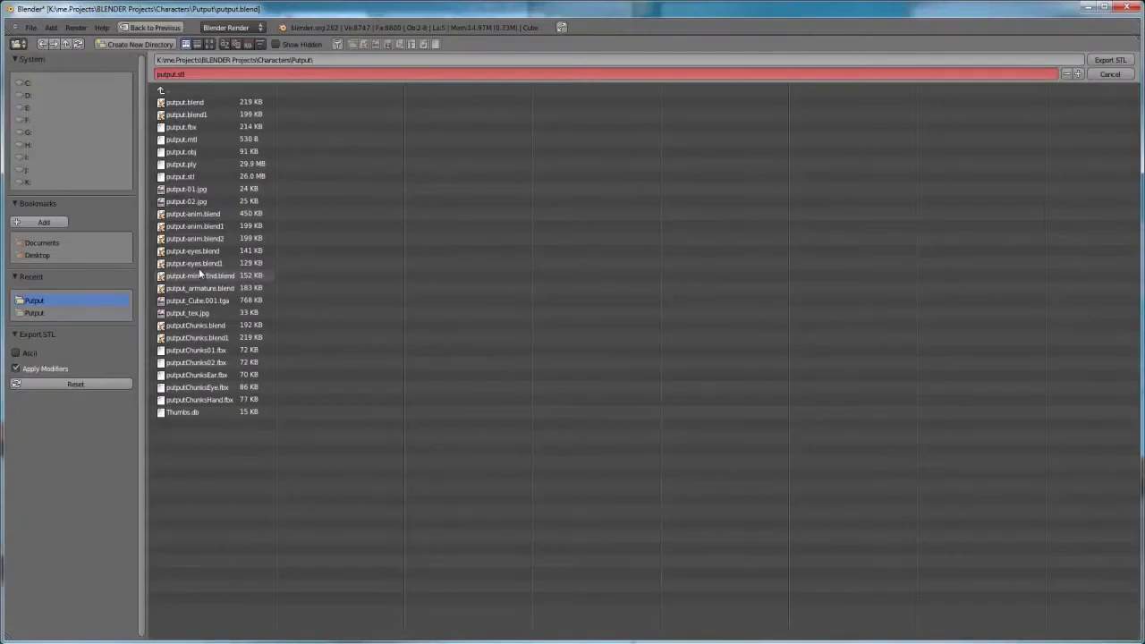
left_click(192, 175)
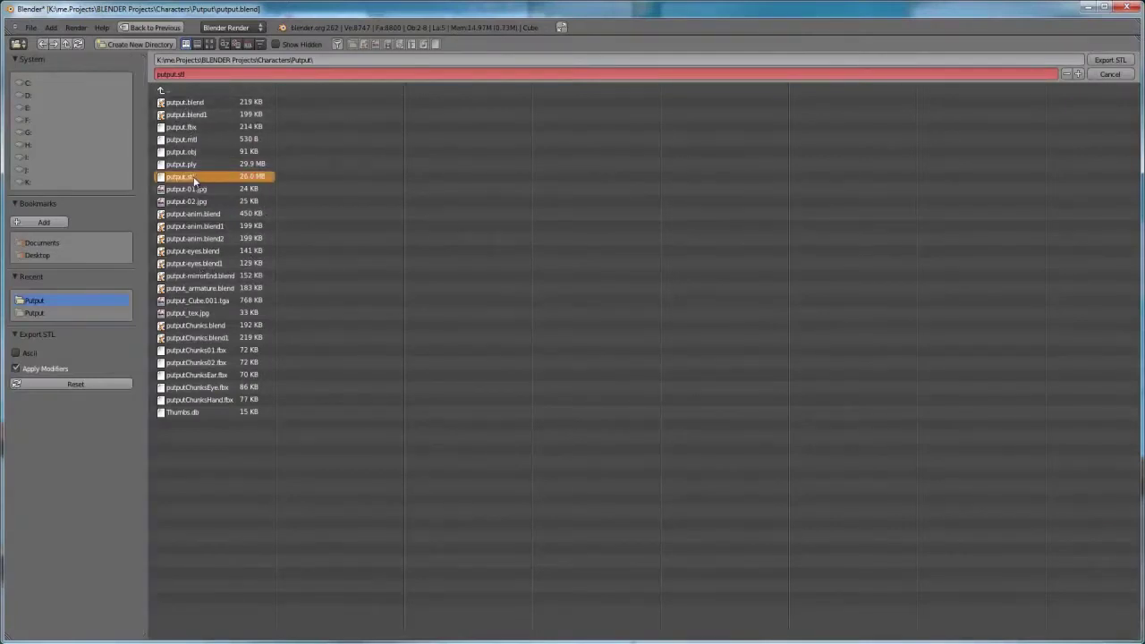
left_click(1102, 62)
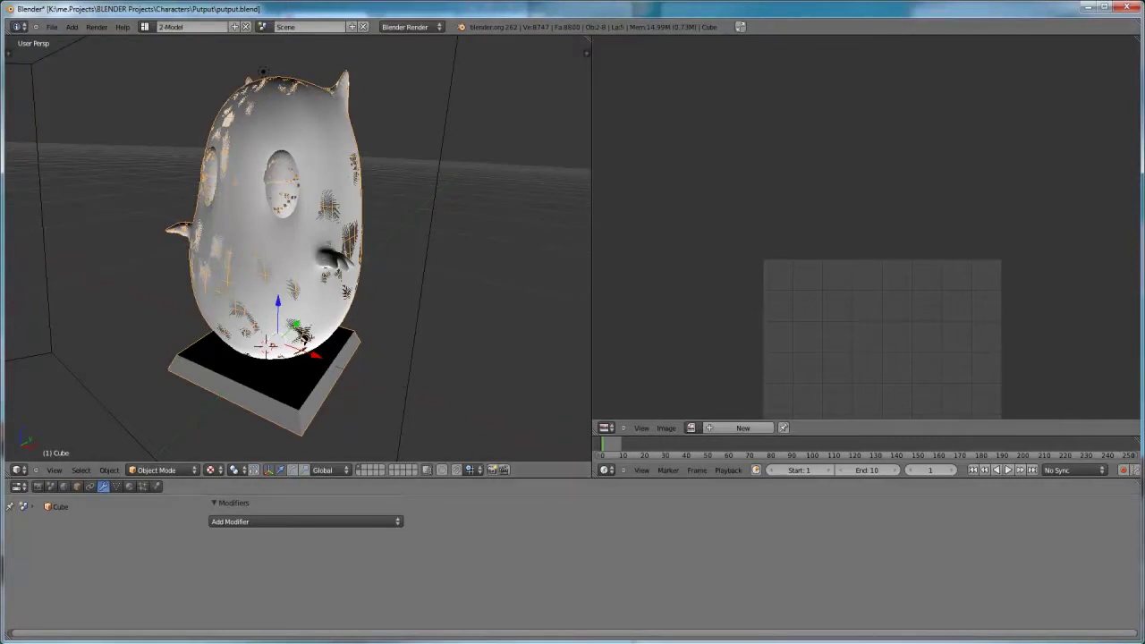
Switch to the browser and view the ReplicatorG page at replicat.org.
mouse_move(696, 641)
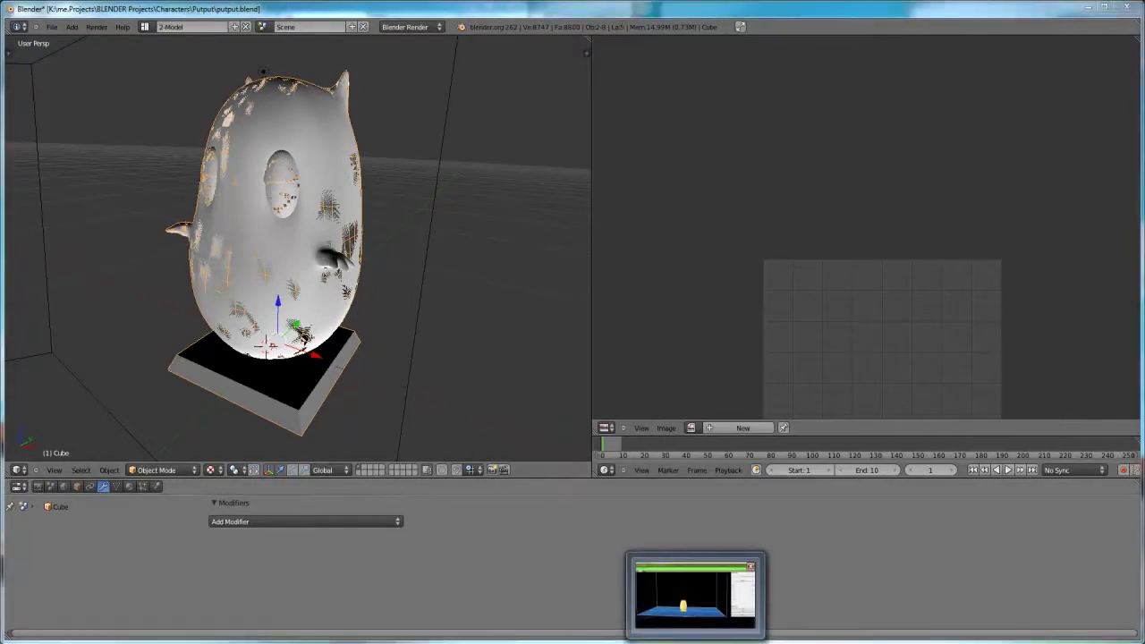
key("alt+Tab")
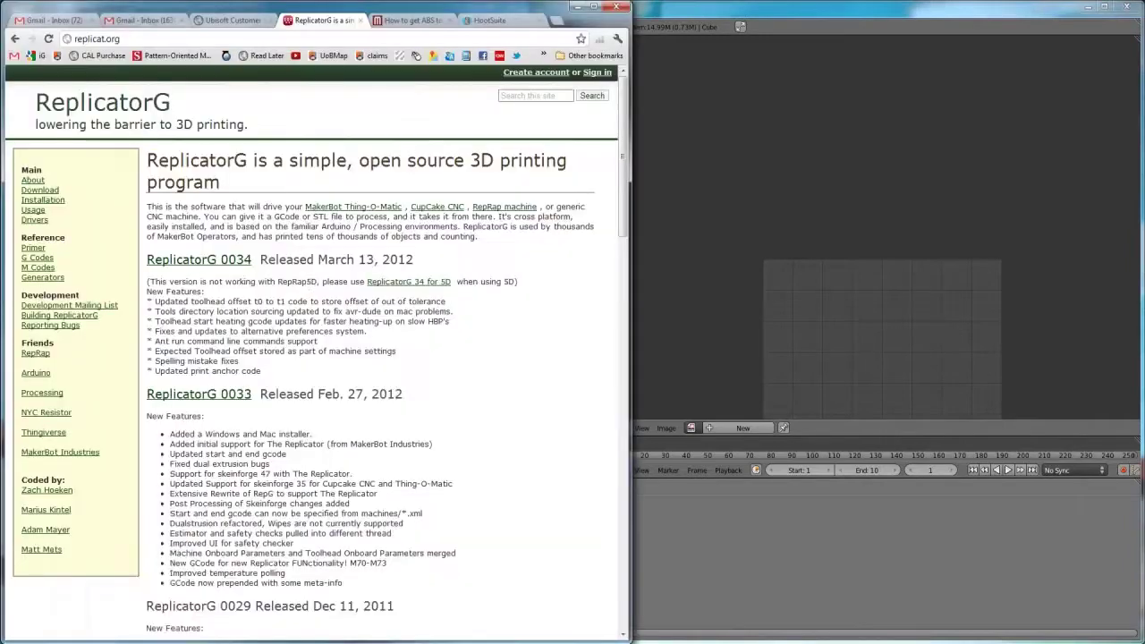
left_click(138, 38)
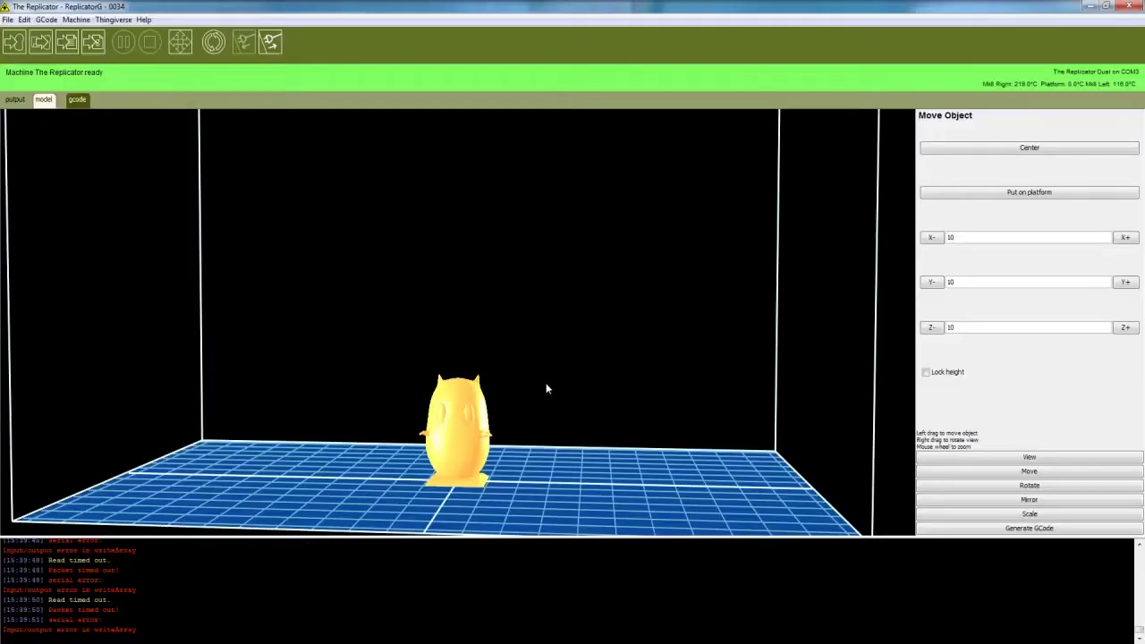
In ReplicatorG, orbit around the build platform and open the putput.stl model file.
right_click_drag(548, 388, 493, 358)
left_click(8, 20)
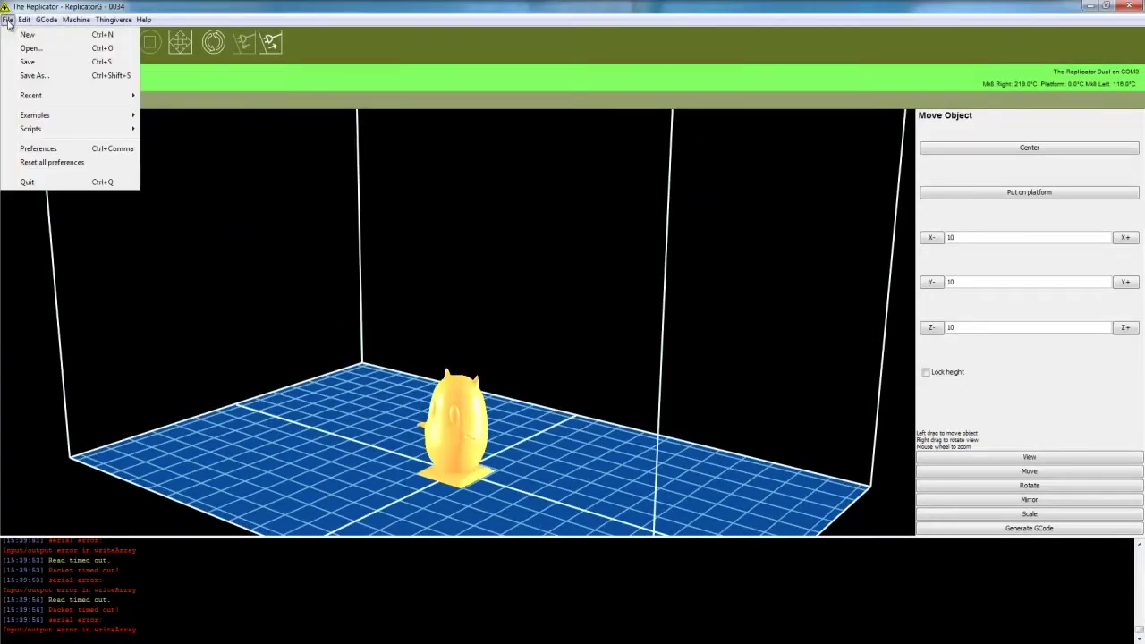
left_click(31, 48)
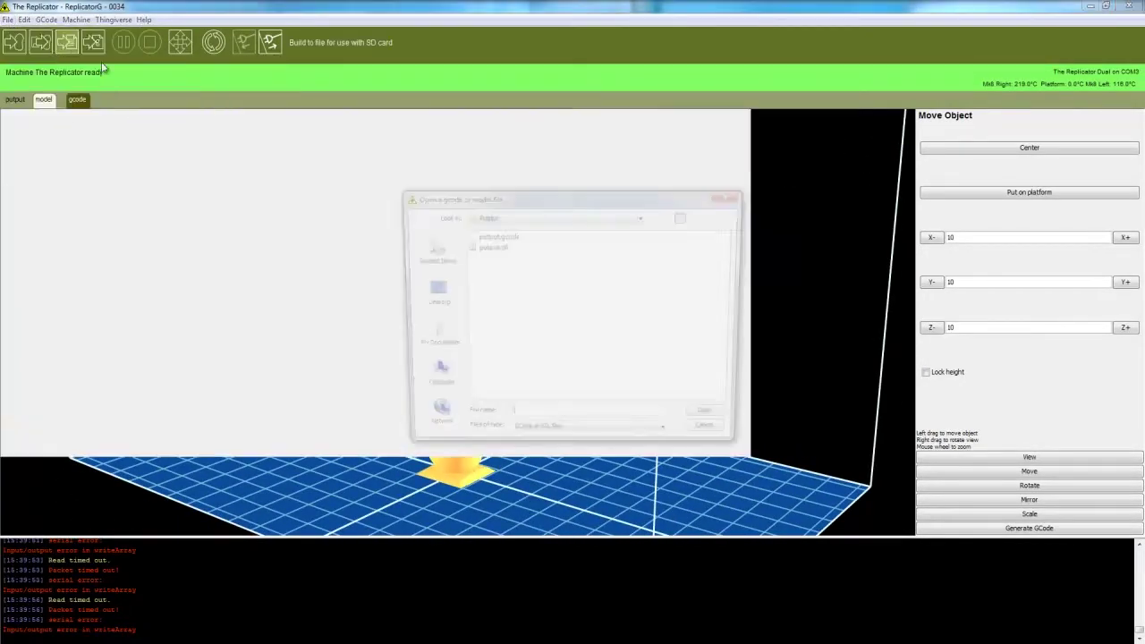
double_click(493, 247)
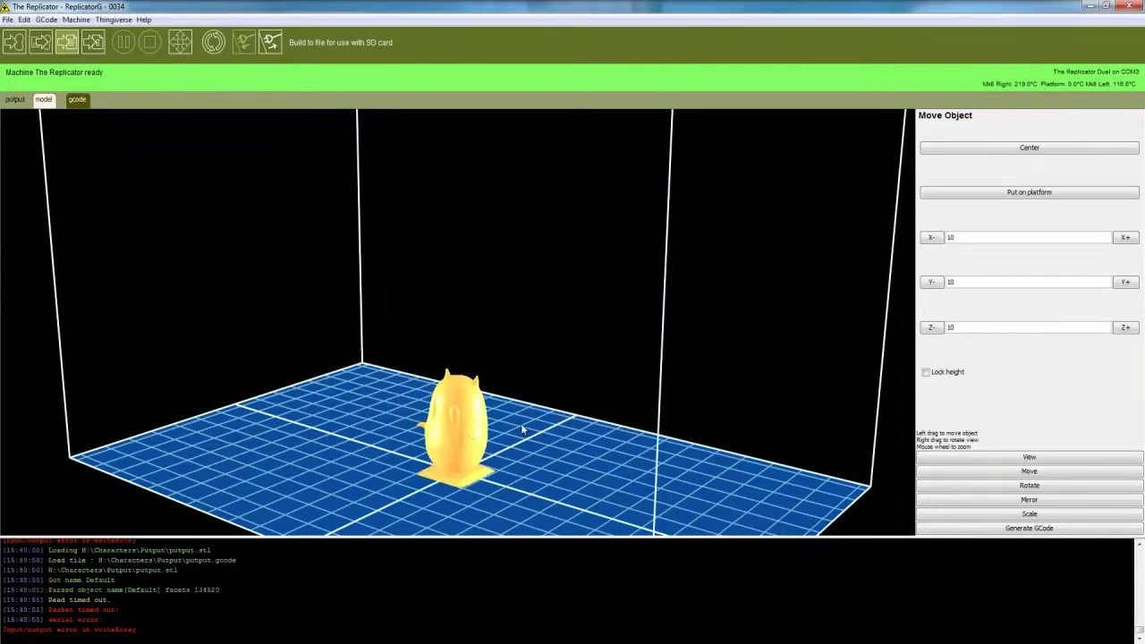
Try scaling the Putput model by a factor of 2, and return it to its original size.
right_click_drag(488, 432, 501, 454)
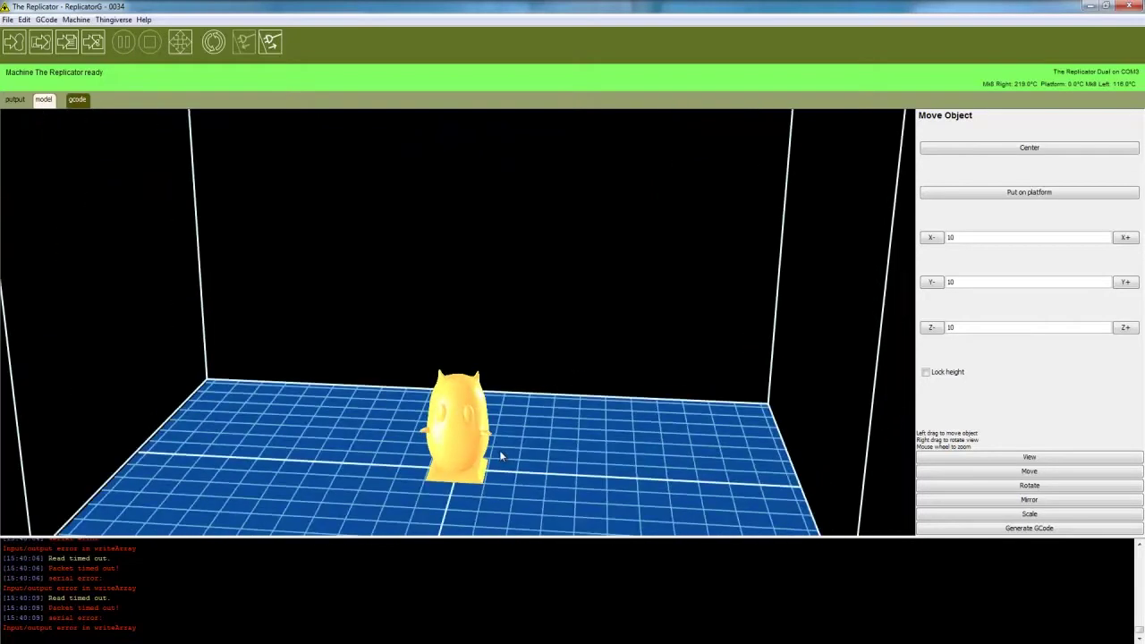
left_click(1026, 515)
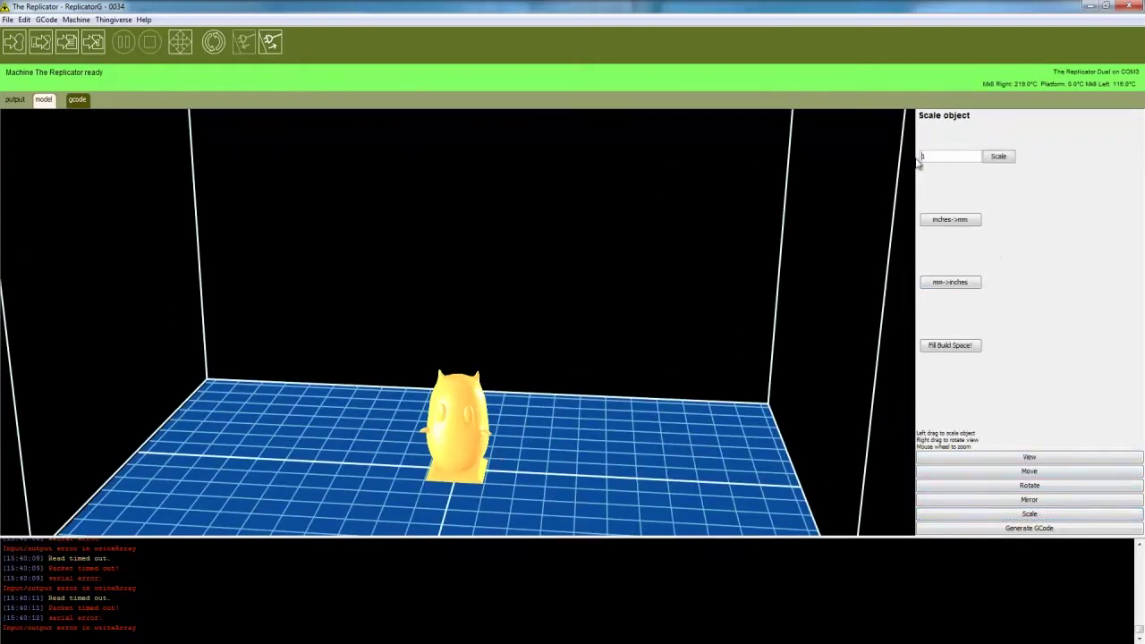
double_click(948, 157)
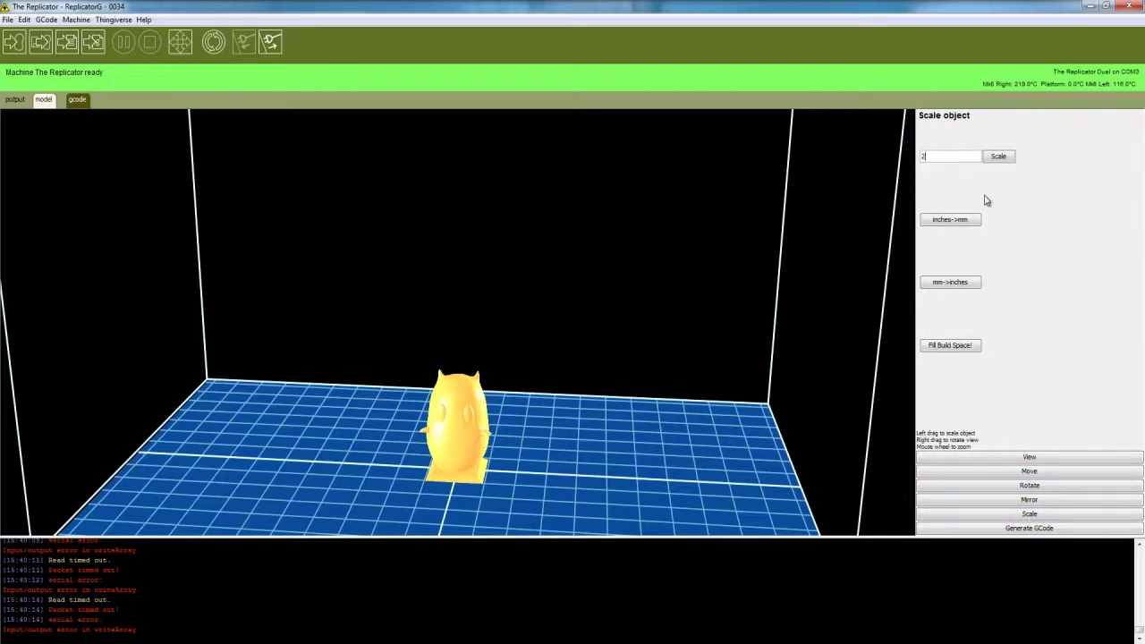
left_click(997, 157)
left_click(922, 158)
left_click_drag(927, 156, 918, 160)
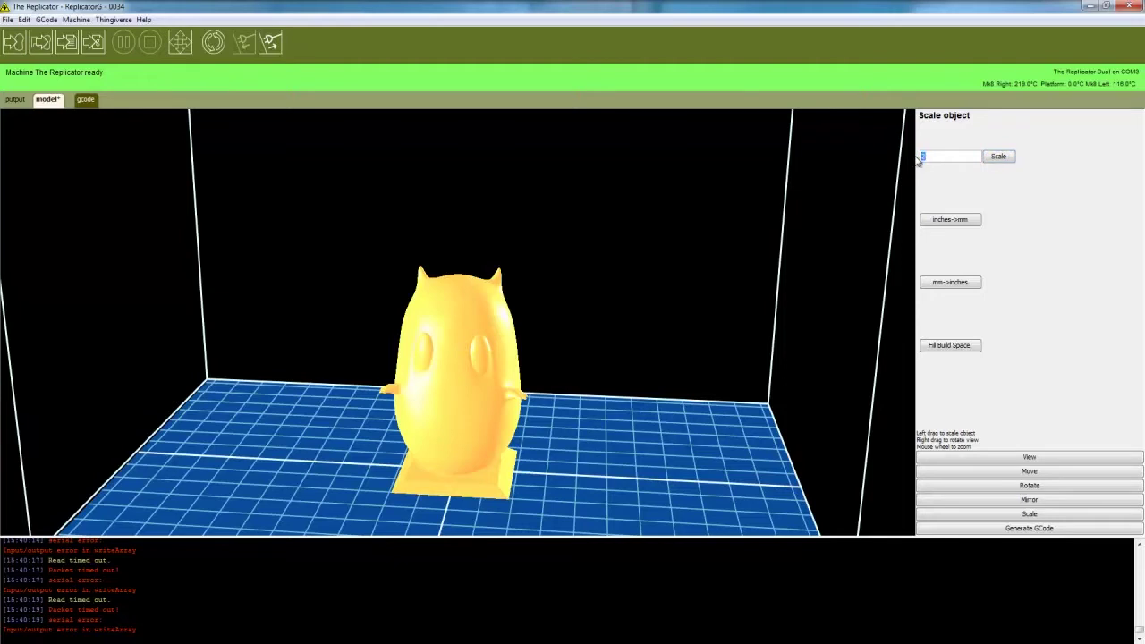
left_click(995, 161)
left_click(998, 161)
right_click_drag(499, 349, 466, 450)
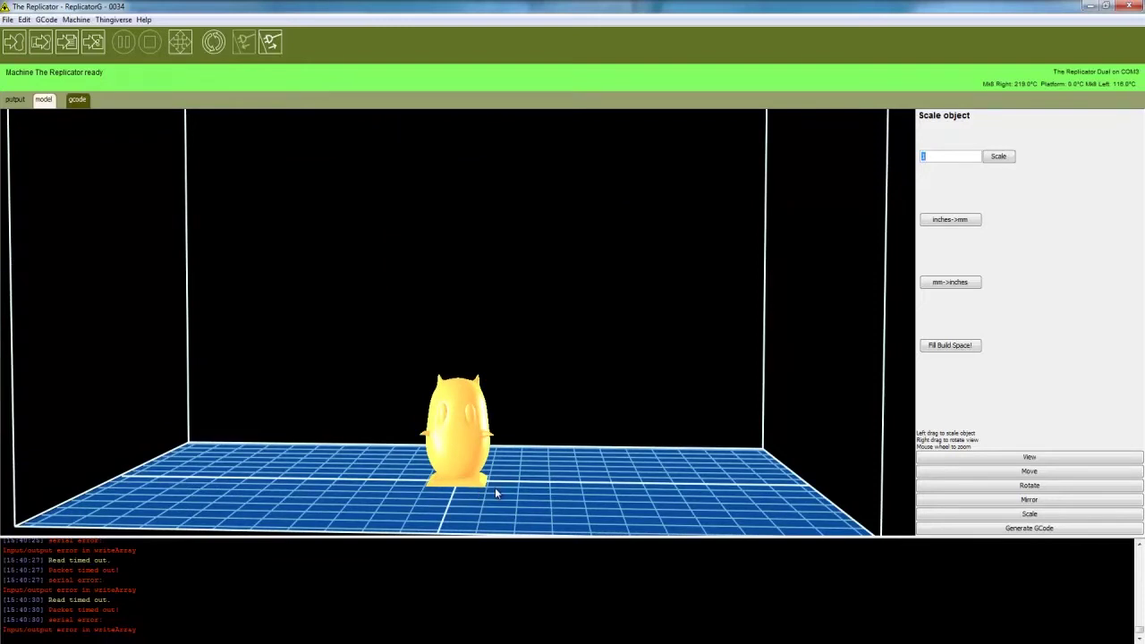
Put the Putput model on the build platform and inspect its placement from another angle.
left_click(1030, 471)
left_click(1034, 196)
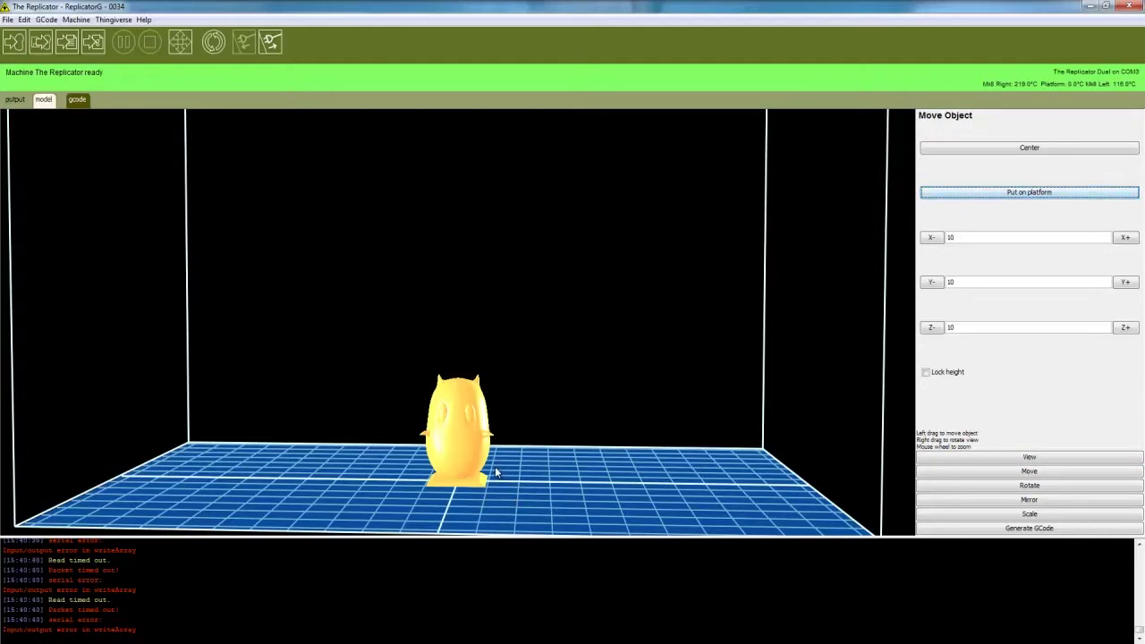
right_click_drag(499, 415, 501, 419)
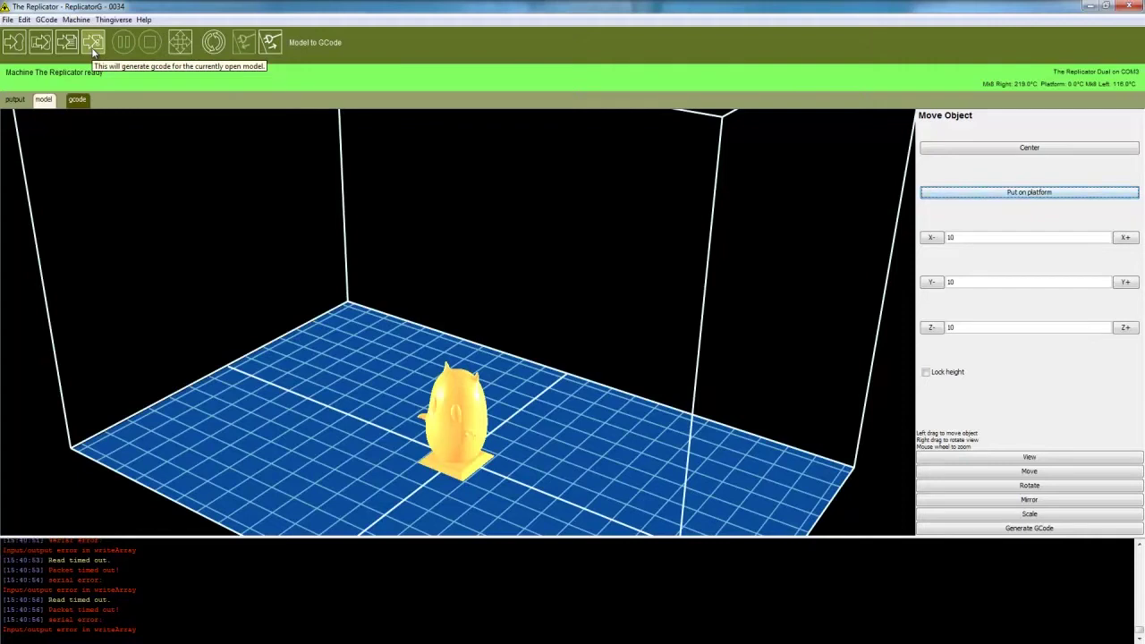
left_click(93, 45)
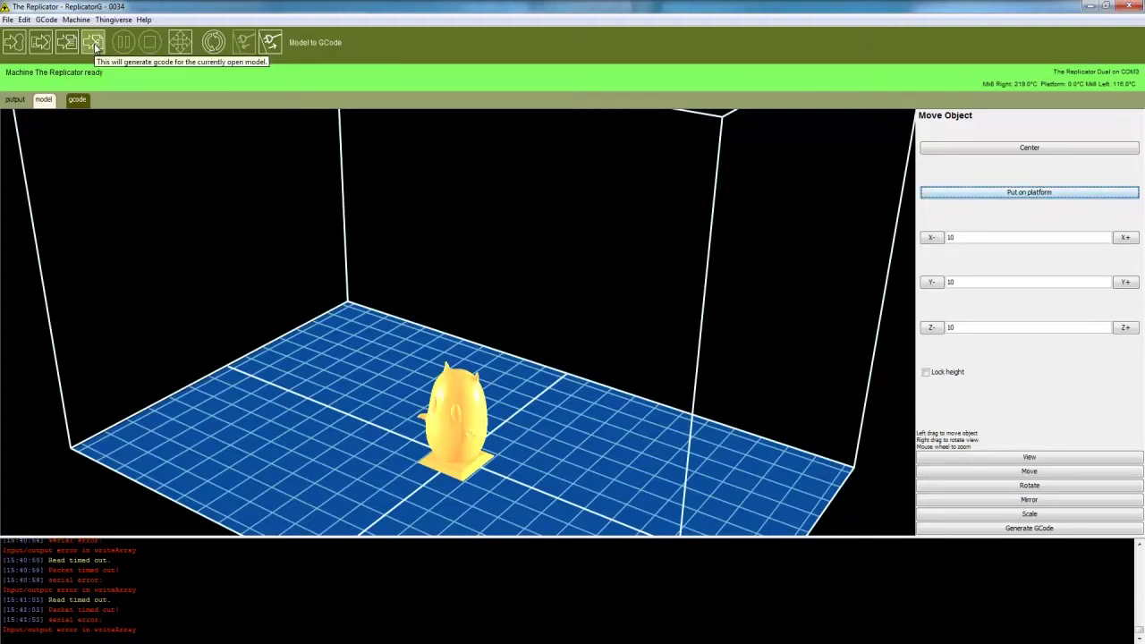
left_click(94, 46)
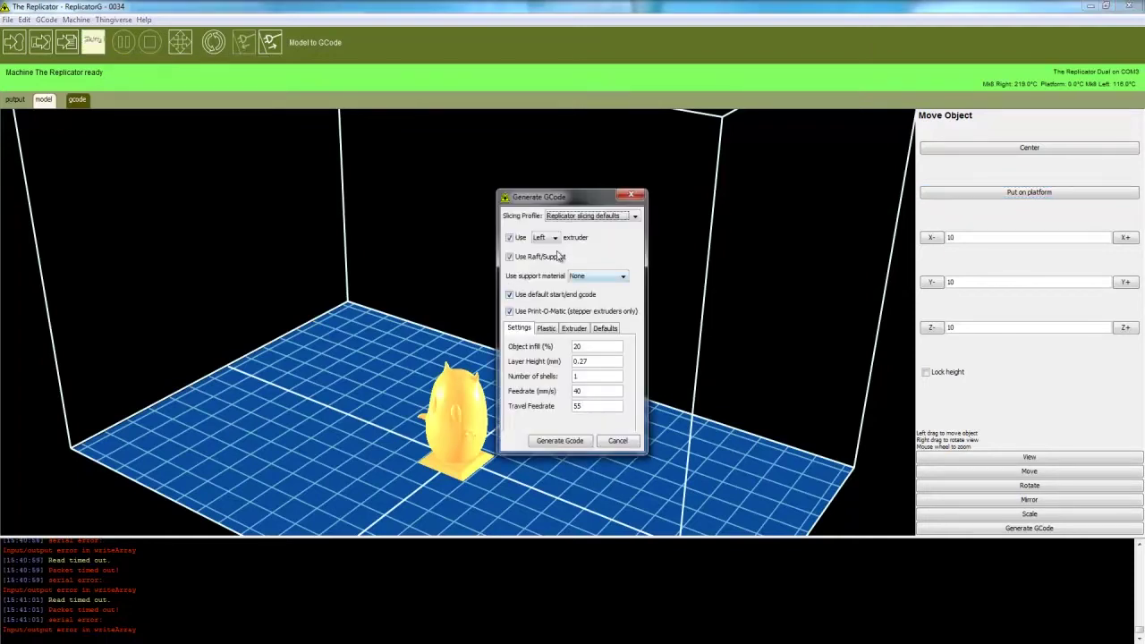
left_click(555, 238)
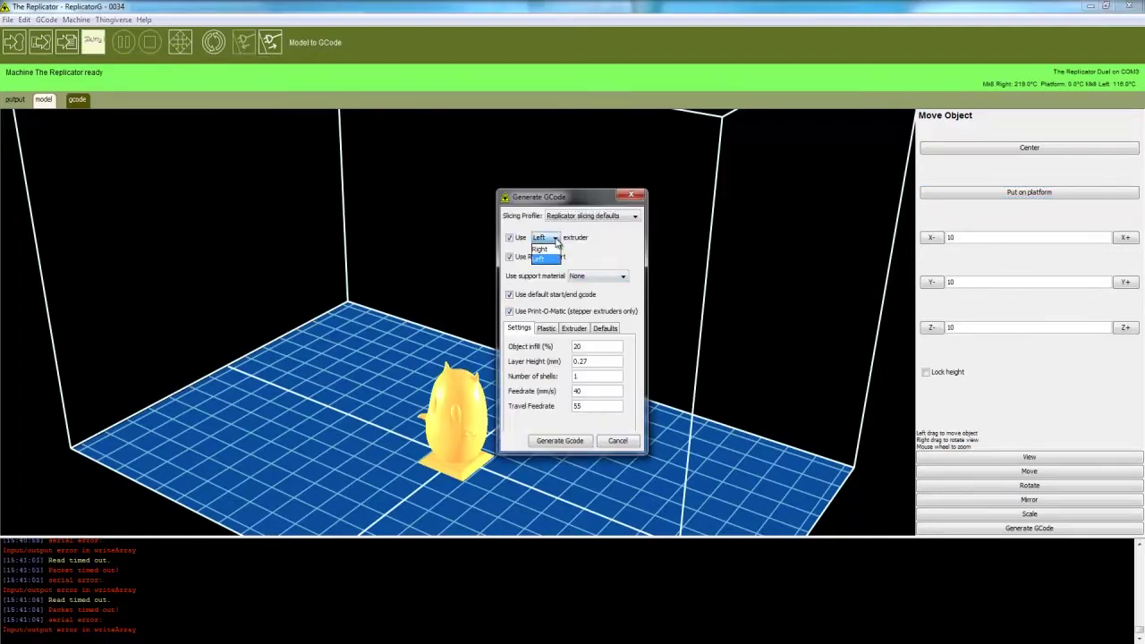
left_click(551, 258)
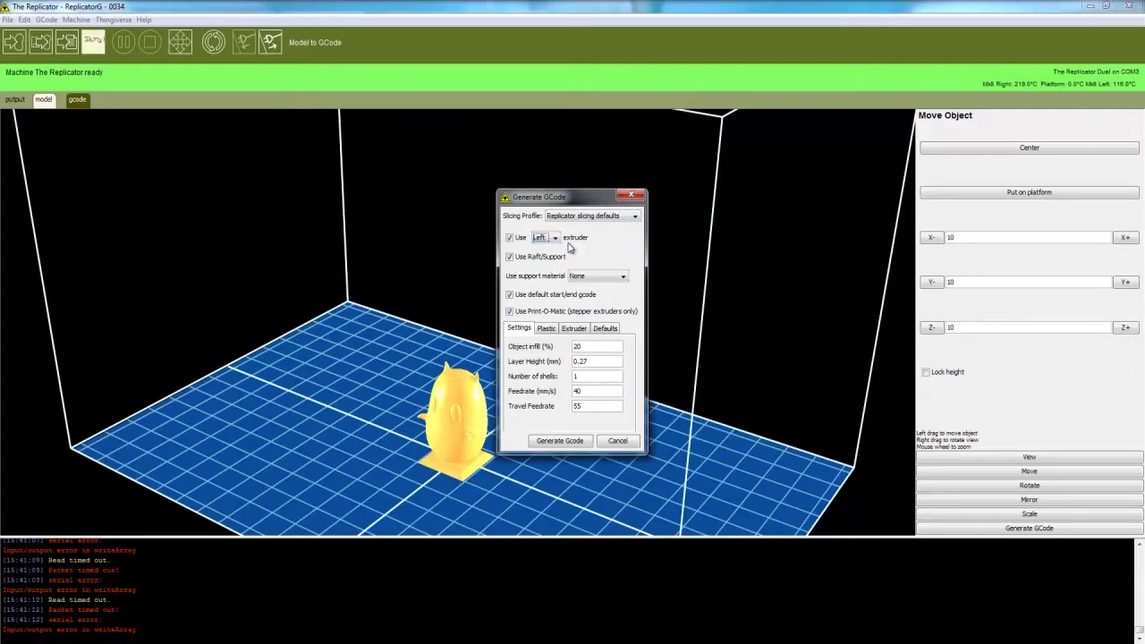
left_click(610, 440)
Check the machine's driver and serial port connection options.
left_click(76, 19)
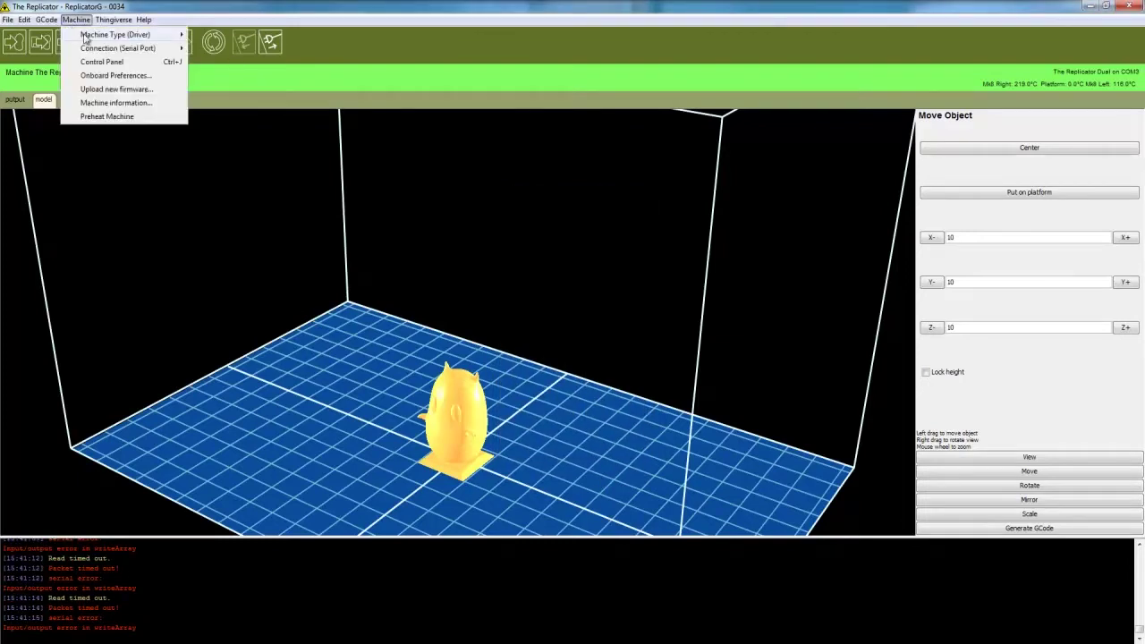
mouse_move(87, 36)
mouse_move(147, 51)
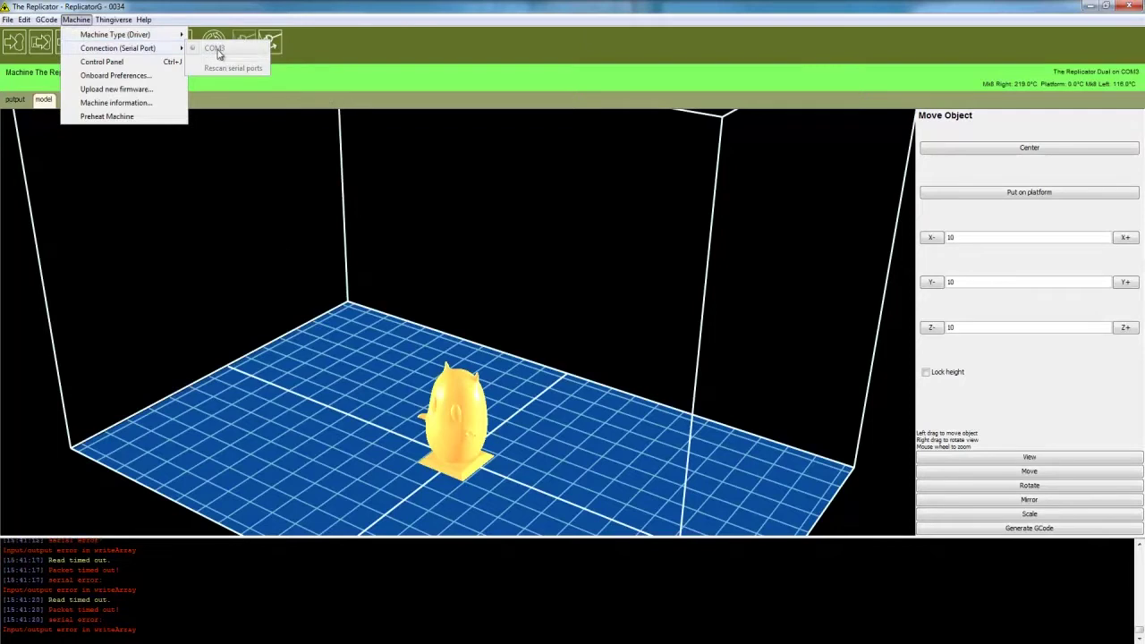
left_click(229, 18)
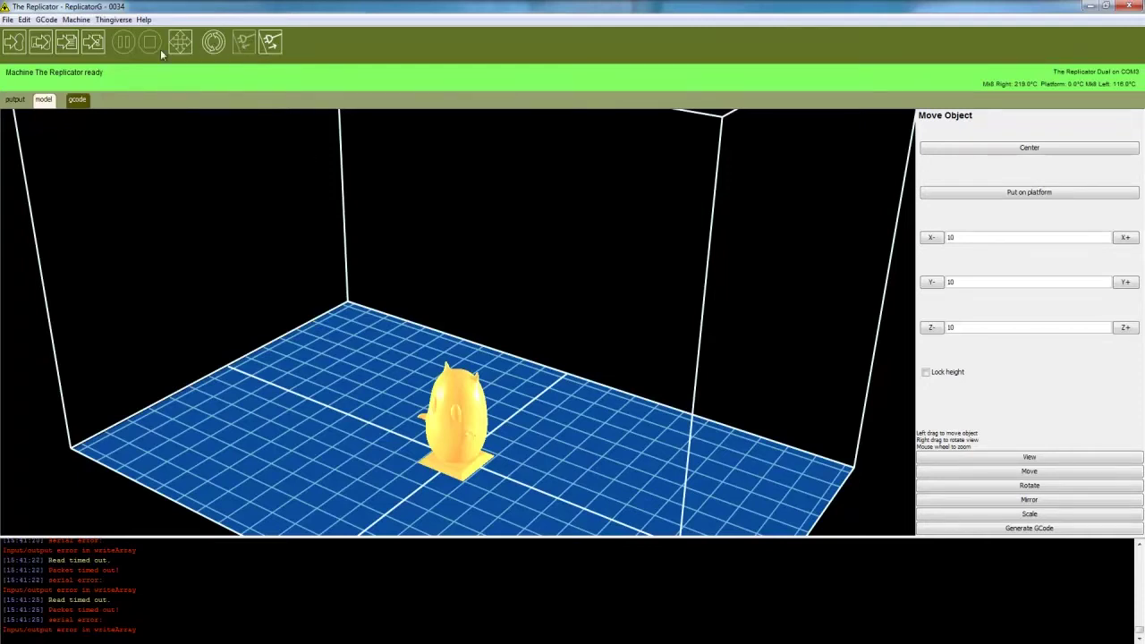
Generate the G-code for the model with the Replicator slicing defaults, left extruder and raft/support enabled.
left_click(104, 42)
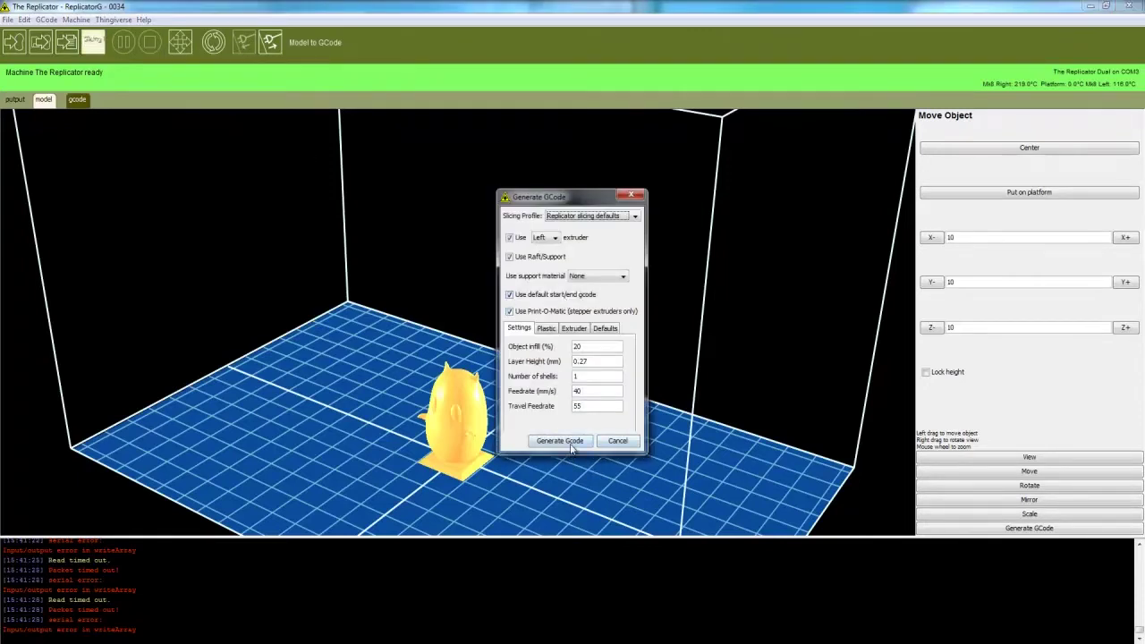
left_click(567, 441)
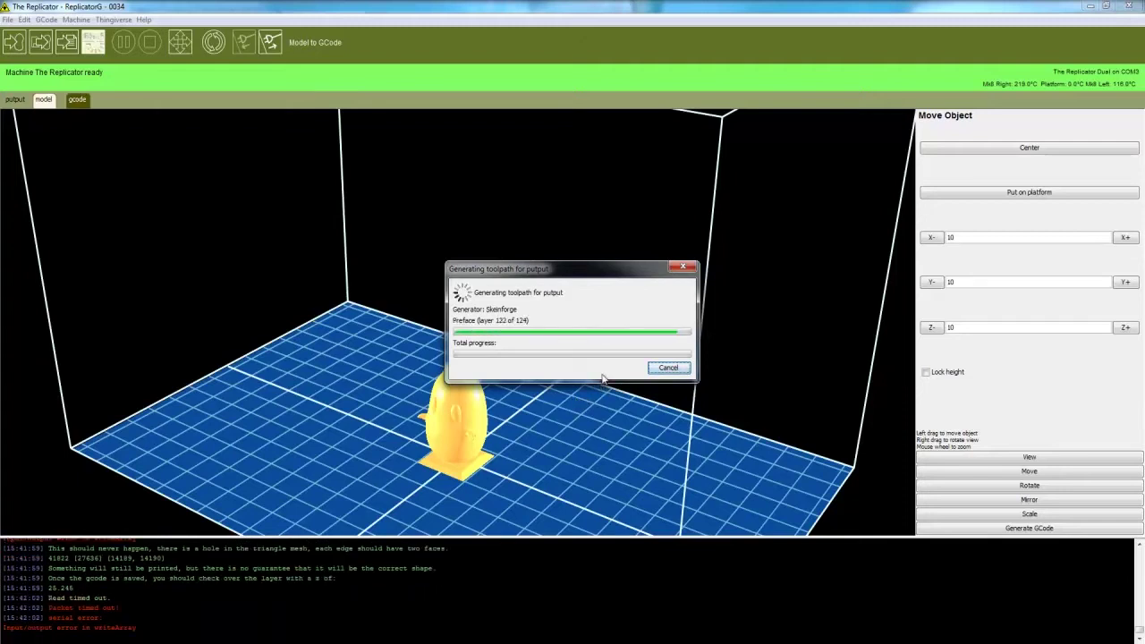
mouse_move(883, 643)
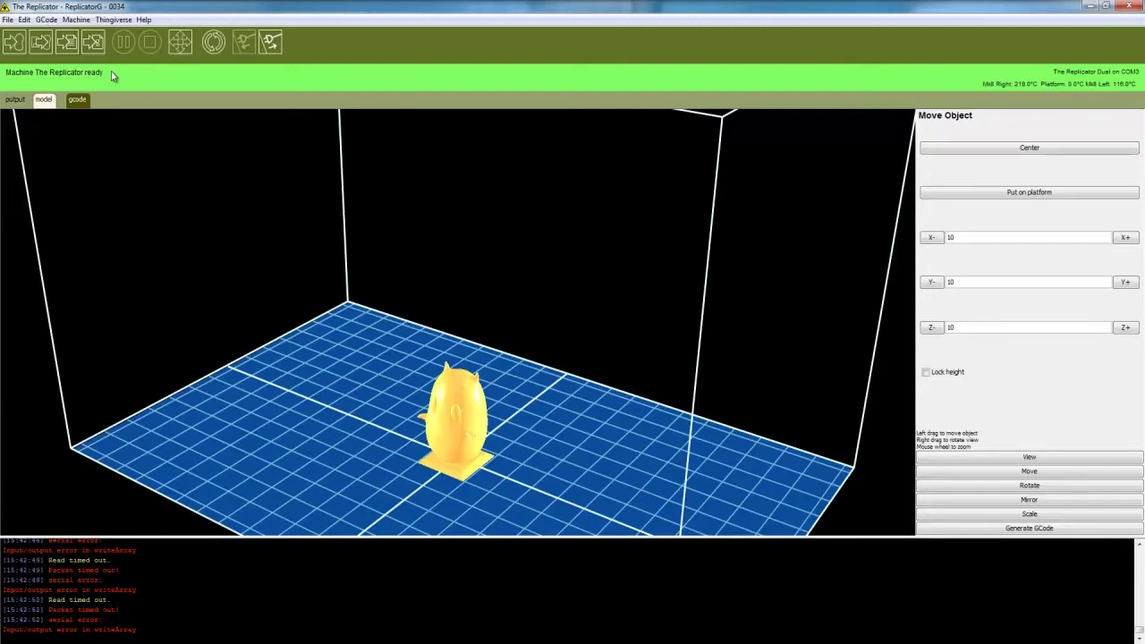
Build to file for SD card use, saving as putput.s3g in the Characters\Putput folder on Terra-10 (H:), and dismiss the completion notice.
left_click(64, 47)
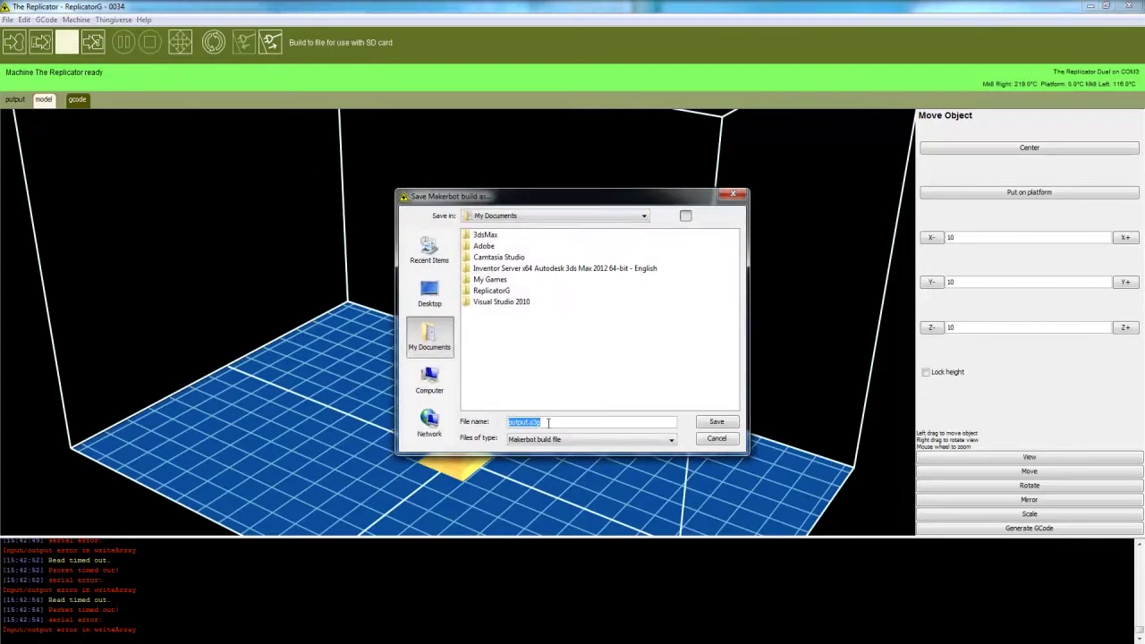
left_click(644, 217)
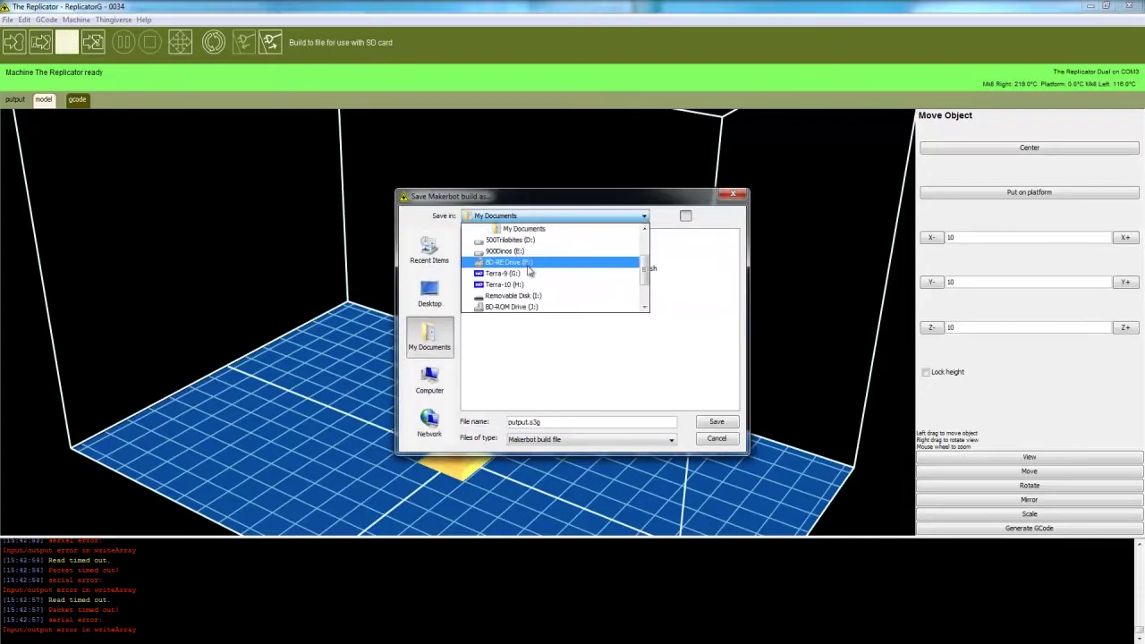
mouse_move(646, 283)
left_mouse_down()
mouse_move(644, 262)
mouse_move(646, 284)
left_mouse_up()
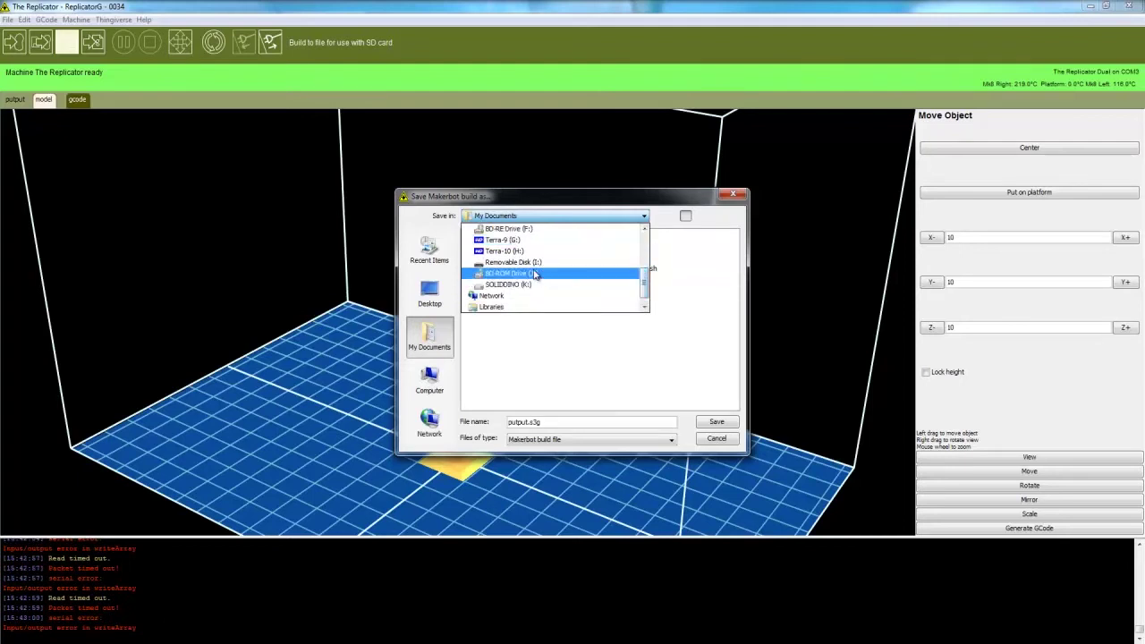
left_click(525, 262)
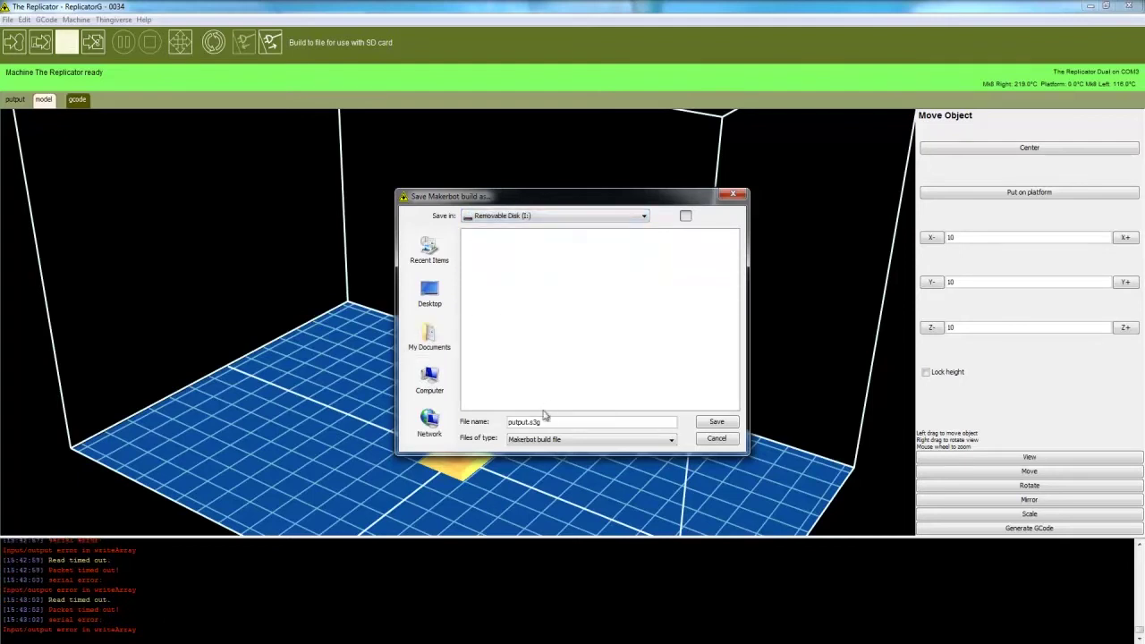
left_click(581, 220)
scroll(581, 241, "up", 1)
scroll(567, 256, "down", 1)
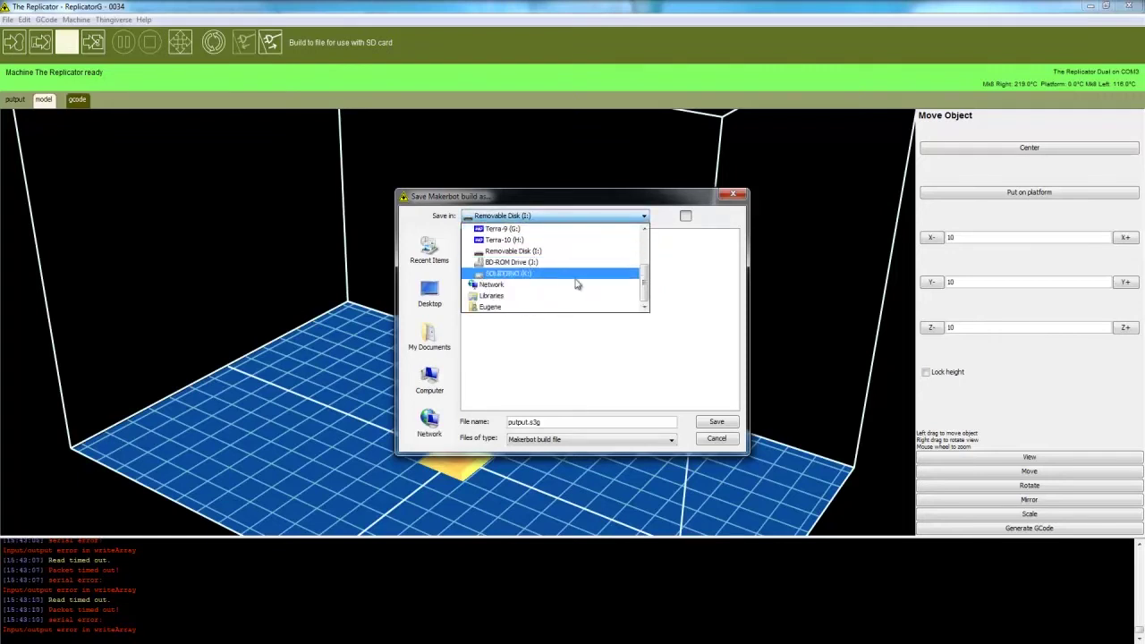
left_click(510, 240)
double_click(490, 246)
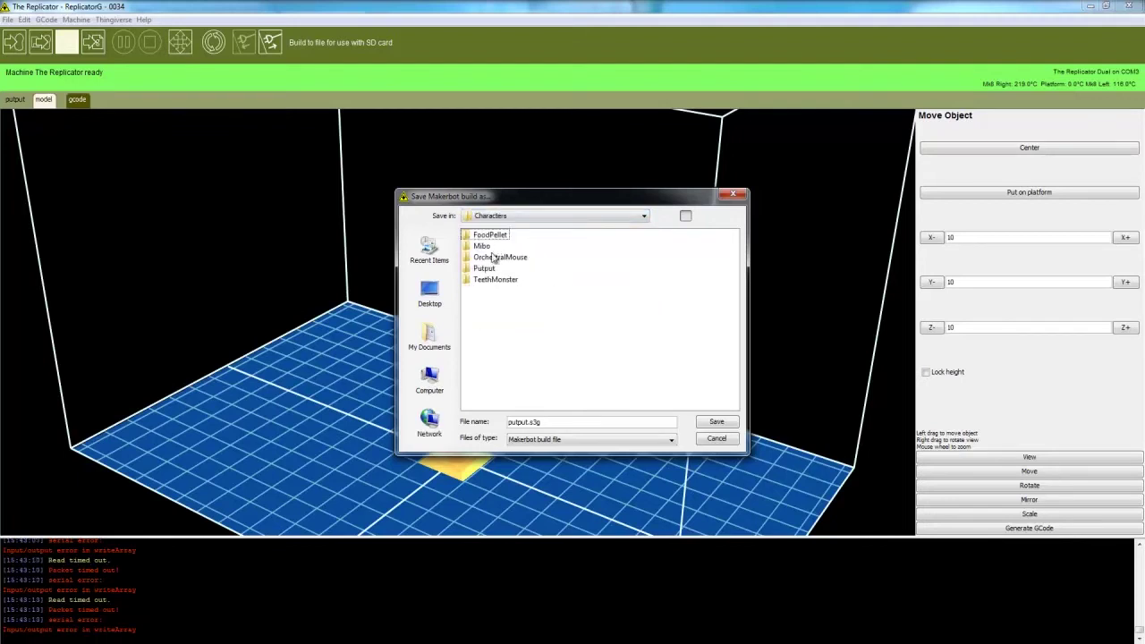
double_click(492, 268)
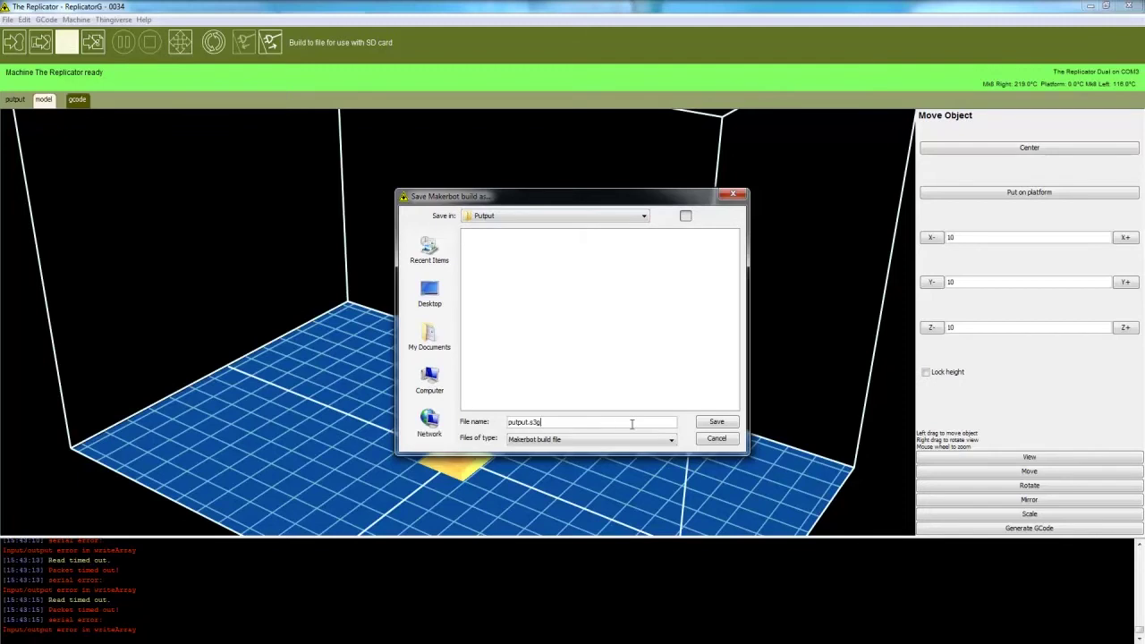
left_click(712, 424)
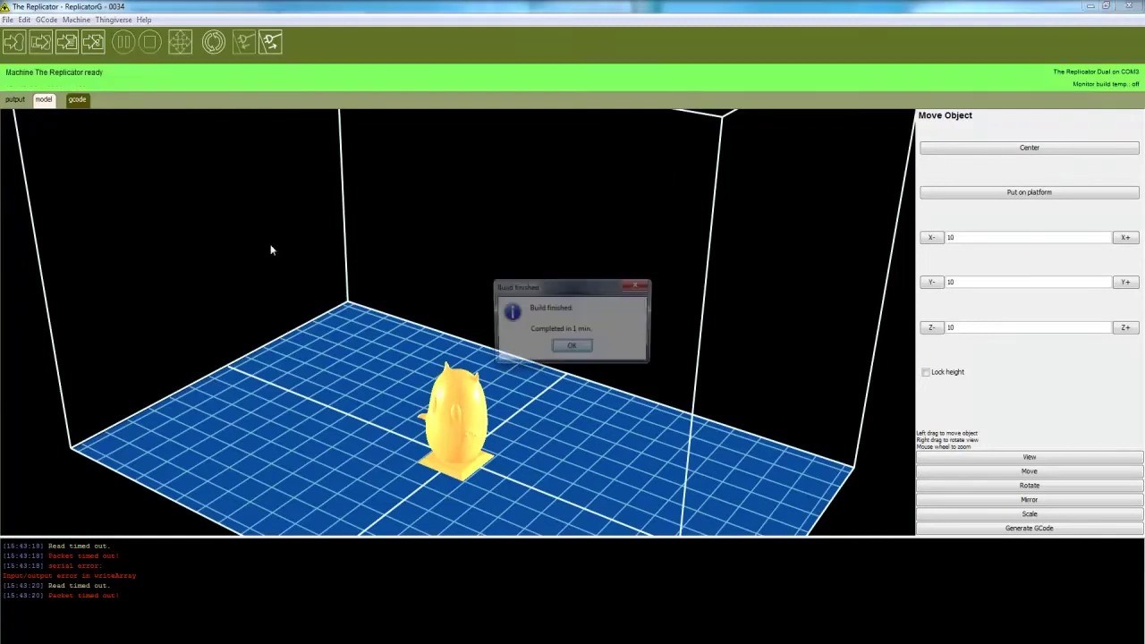
left_click(571, 348)
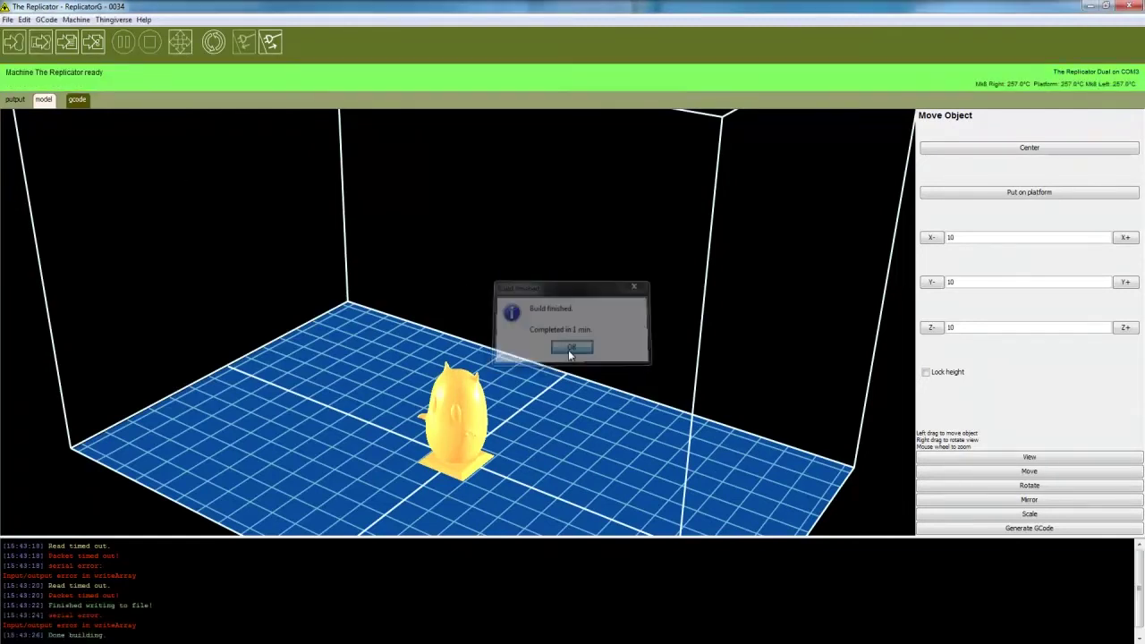